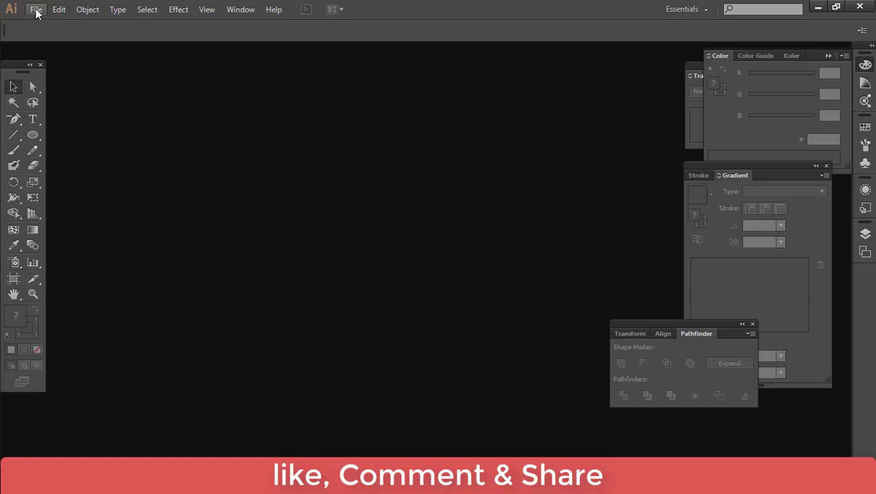
Create a new 1000×1000 px document.
left_click(34, 9)
left_click(58, 25)
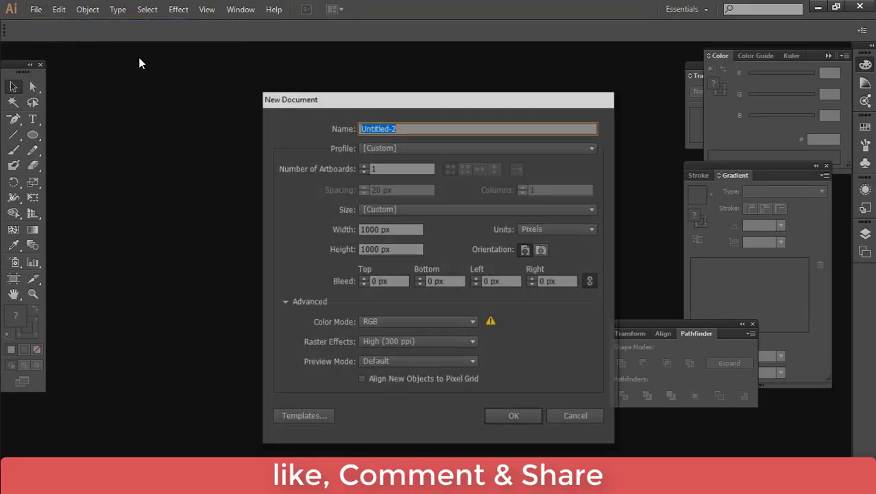
left_click(515, 414)
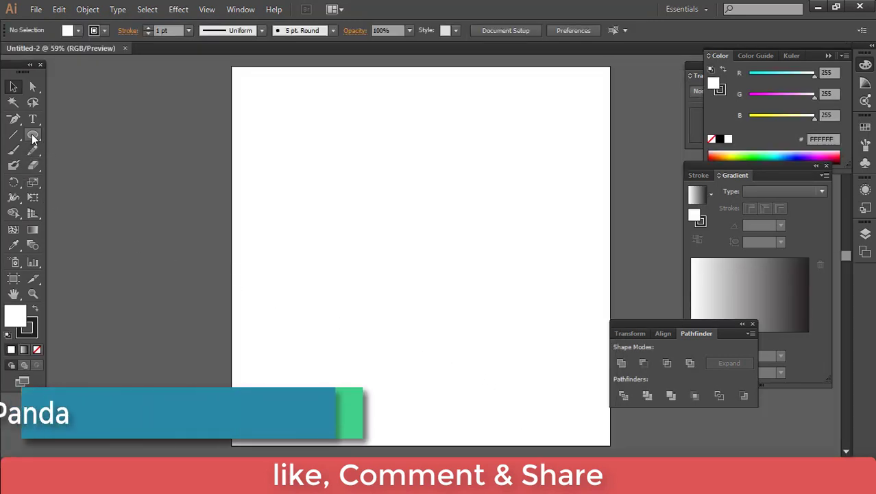
Draw a rounded rectangle for the lamp base and remove its stroke.
left_click_drag(33, 135, 86, 150)
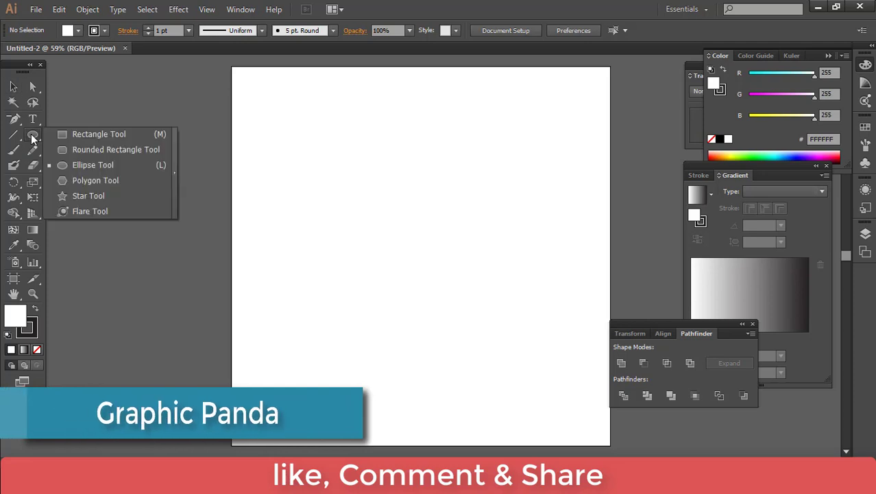
left_click(86, 150)
left_click_drag(351, 316, 463, 349)
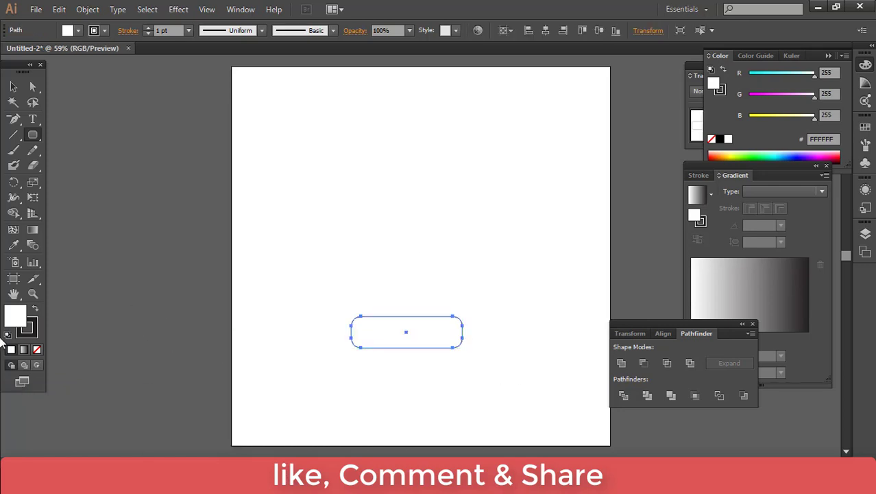
left_click(31, 333)
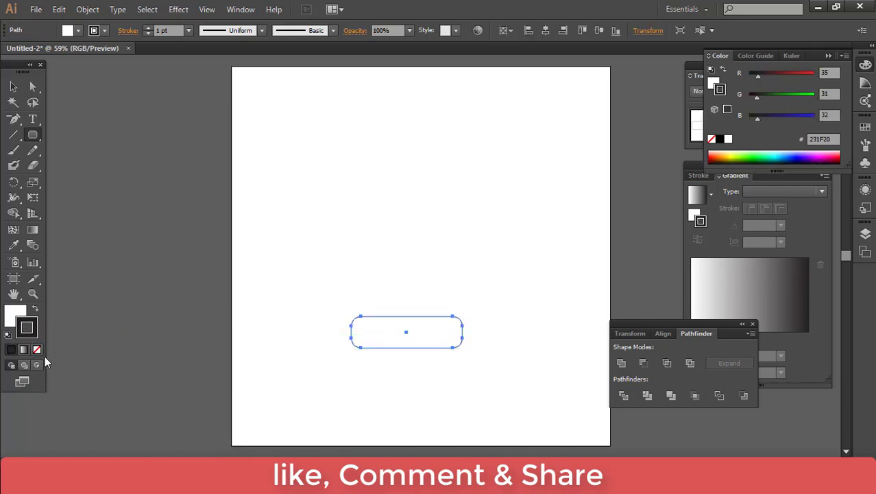
left_click(37, 349)
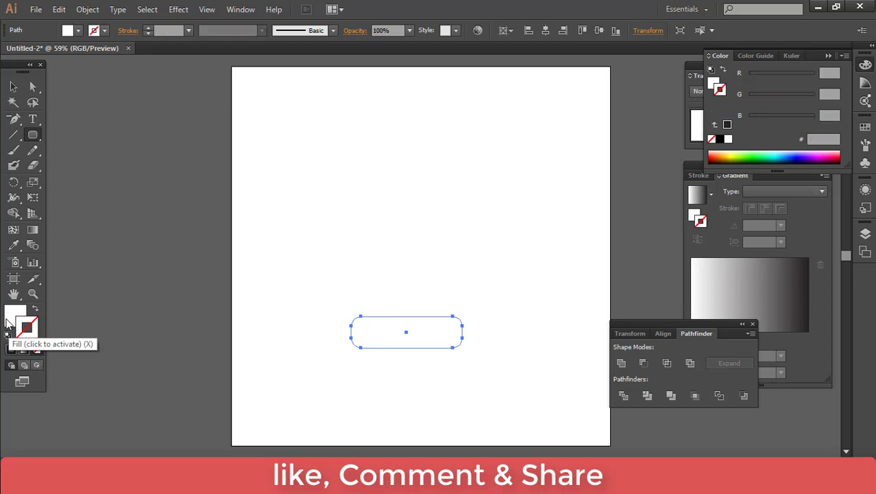
Fill the rounded rectangle with the red swatch (EF4136) and deselect it.
left_click(9, 316)
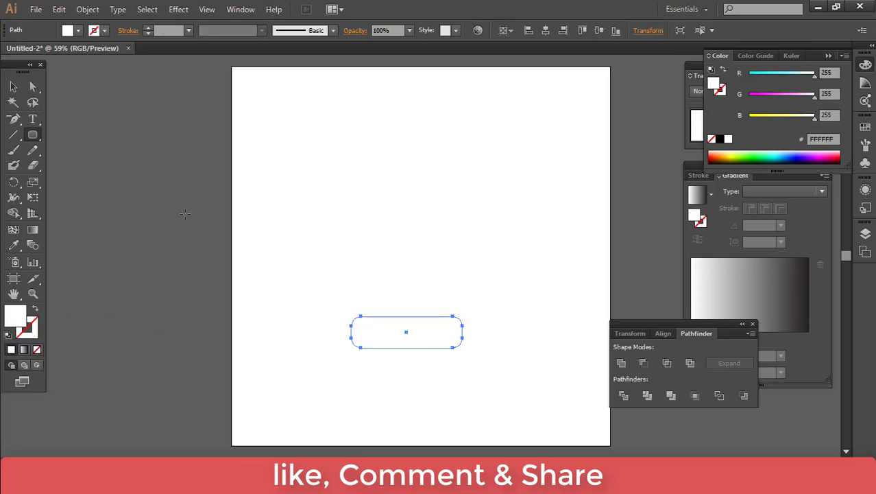
left_click(79, 30)
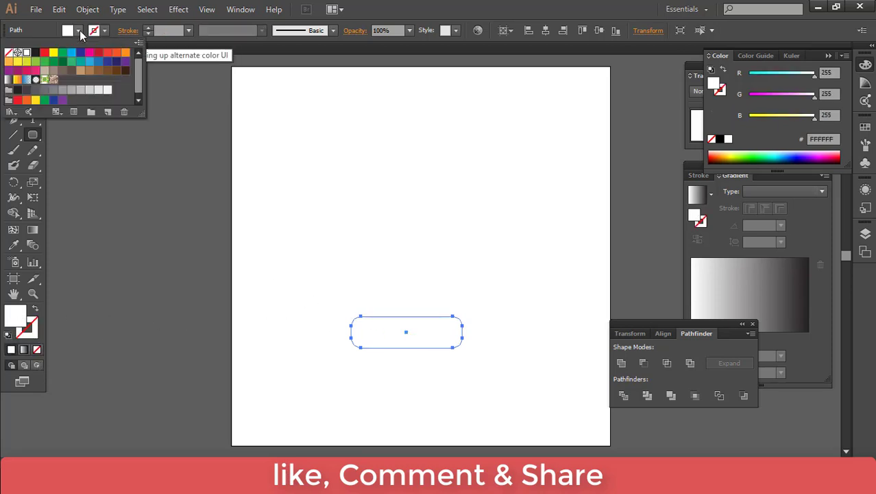
left_click(115, 55)
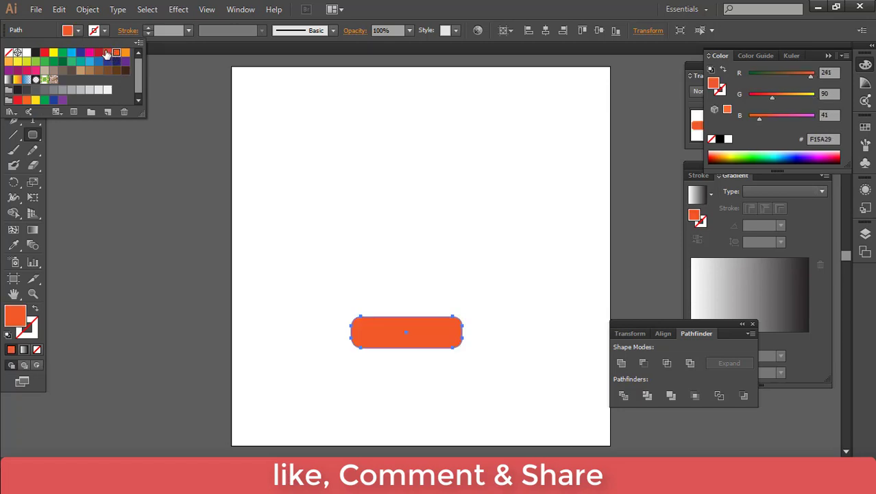
left_click(106, 53)
left_click(441, 8)
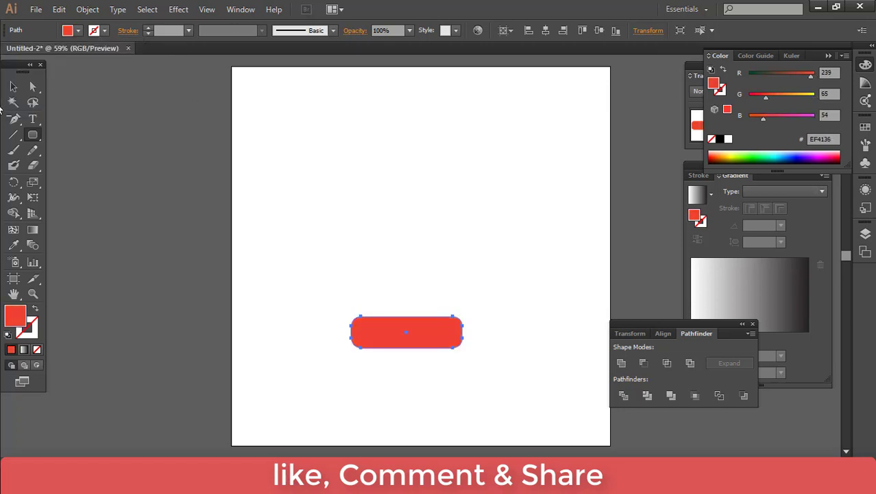
left_click(13, 86)
left_click(347, 156)
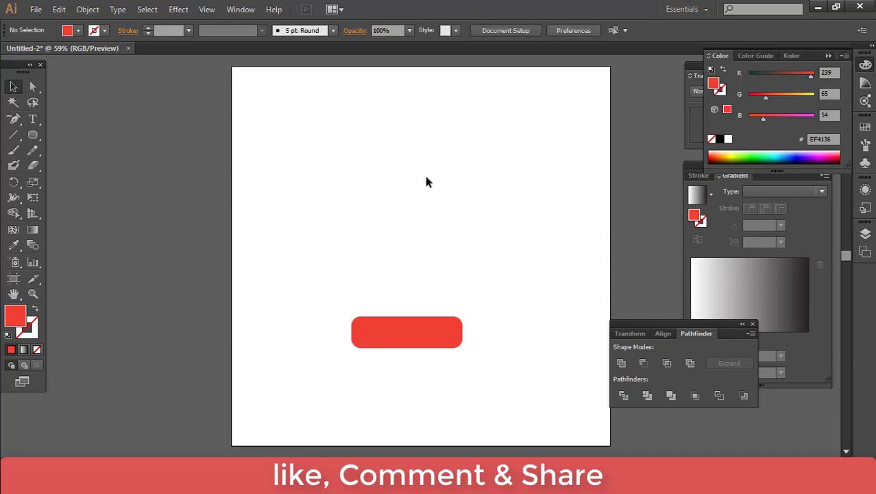
Draw a wide, flat orange (F7941E) rectangle under the red base as the plinth.
left_click_drag(37, 136, 80, 131)
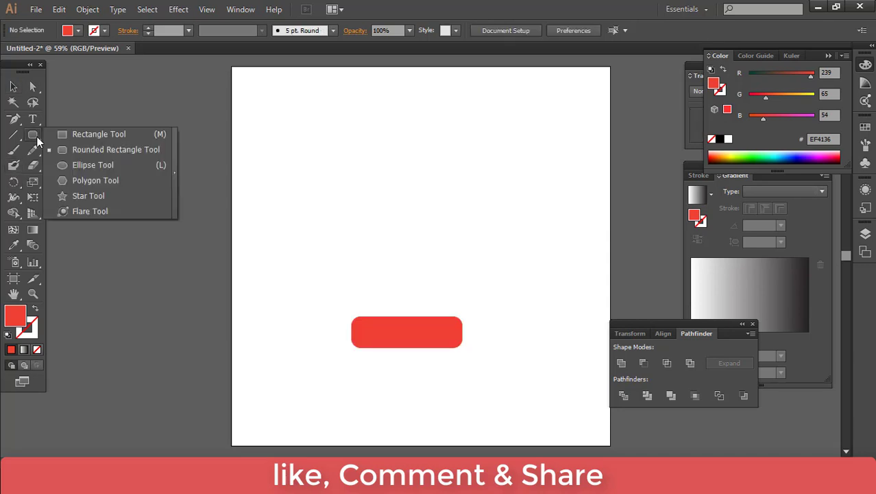
left_click(80, 133)
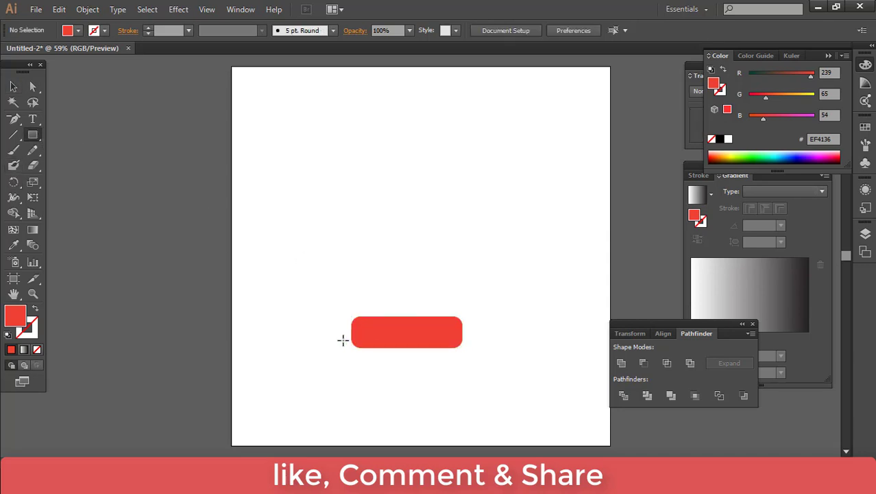
left_click_drag(346, 342, 469, 352)
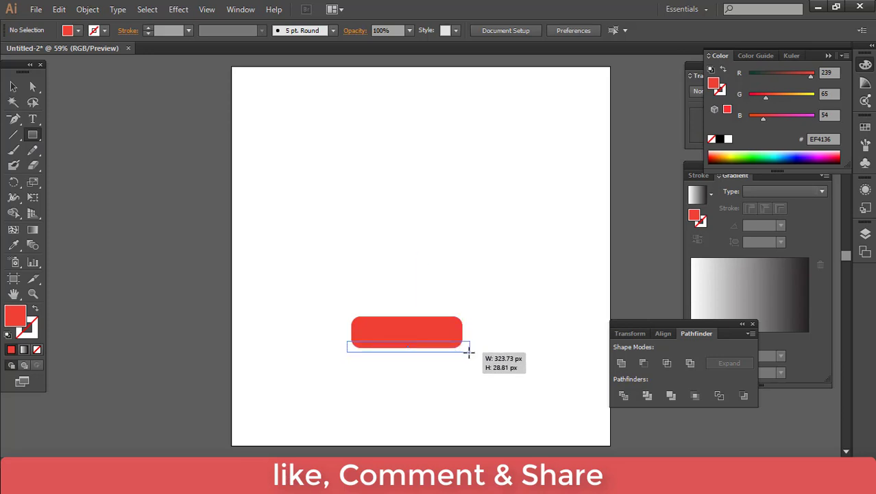
left_click_drag(470, 352, 470, 352)
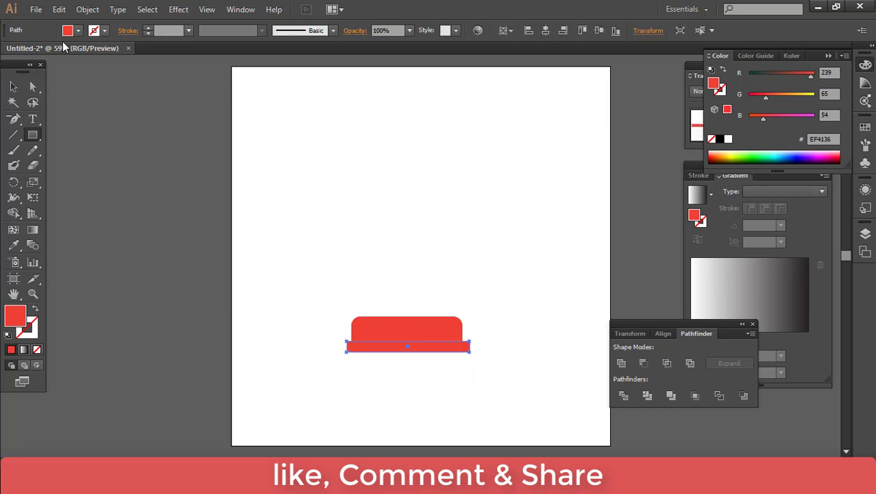
left_click(91, 31)
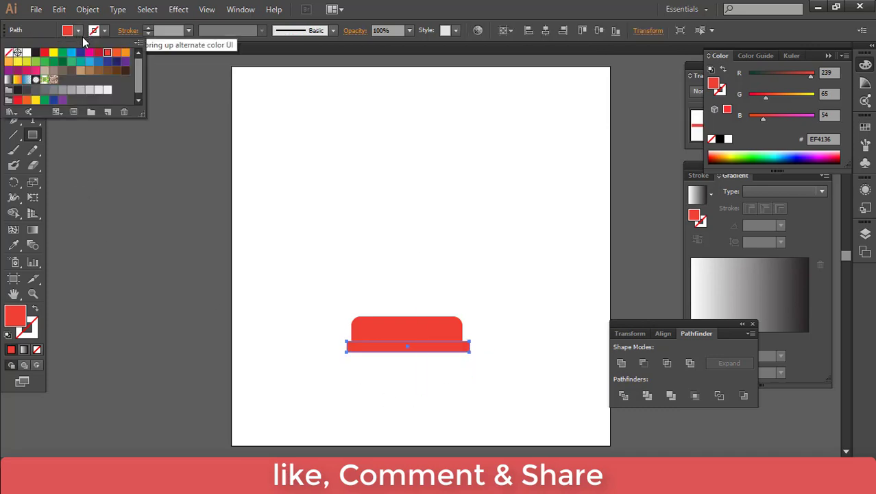
left_click(125, 53)
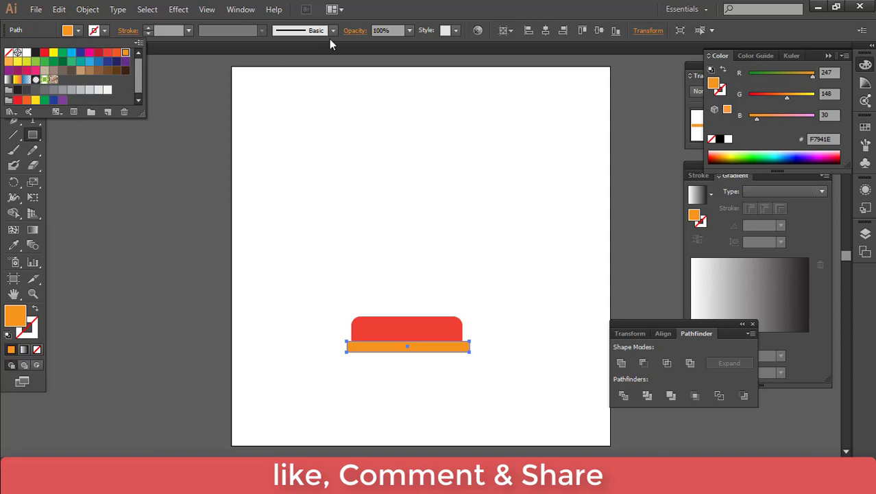
left_click(492, 8)
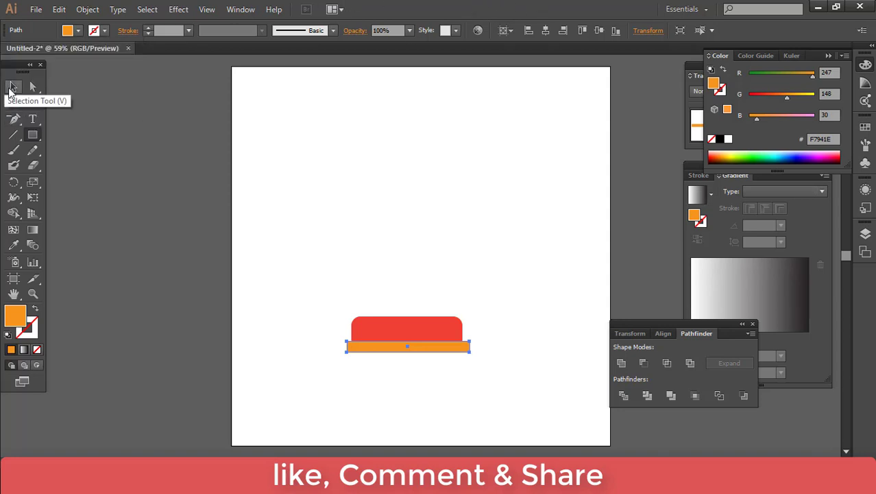
left_click(13, 86)
left_click(414, 210)
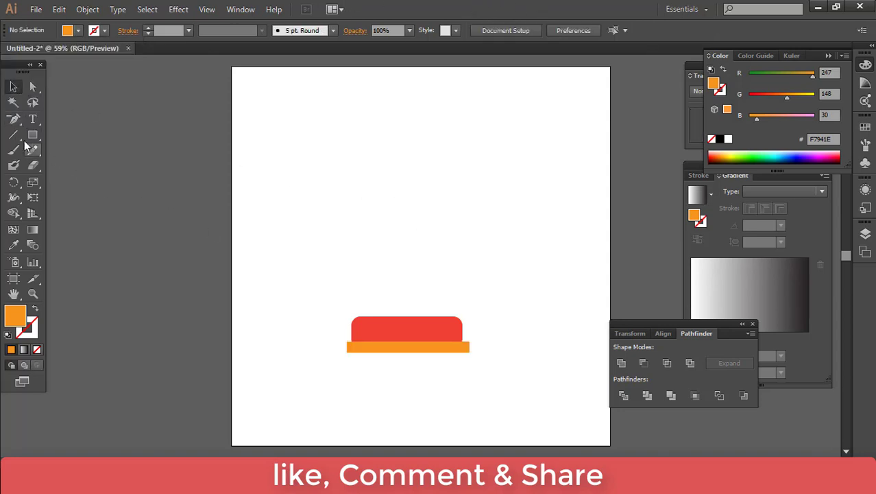
left_click_drag(32, 135, 100, 148)
Draw a long rounded bar and eyedropper the base's red onto it.
left_click_drag(307, 164, 543, 182)
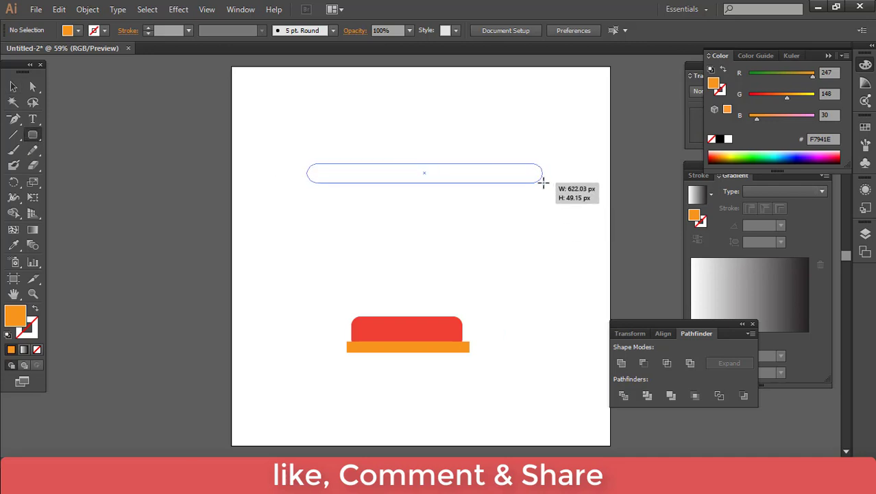
left_click_drag(543, 181, 533, 183)
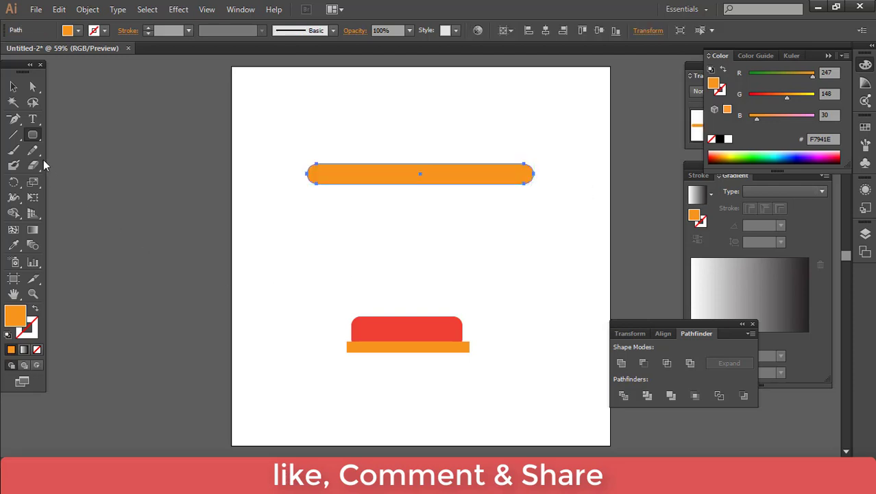
left_click(11, 245)
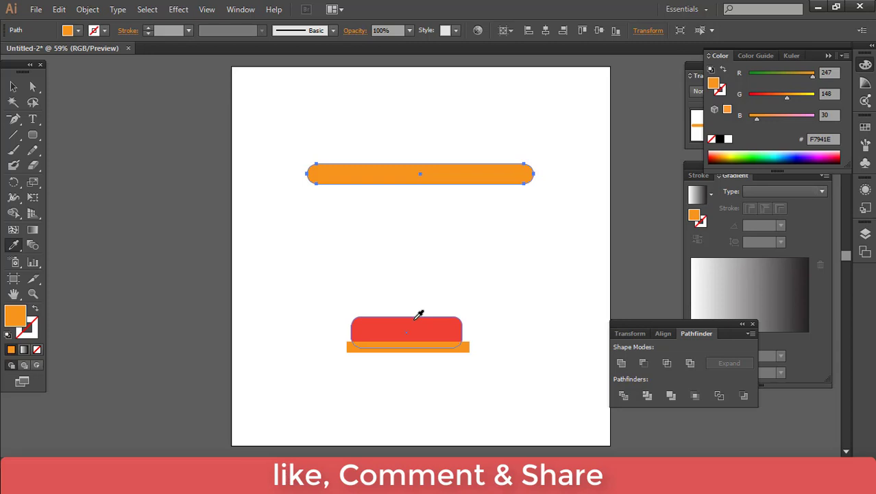
left_click(415, 317)
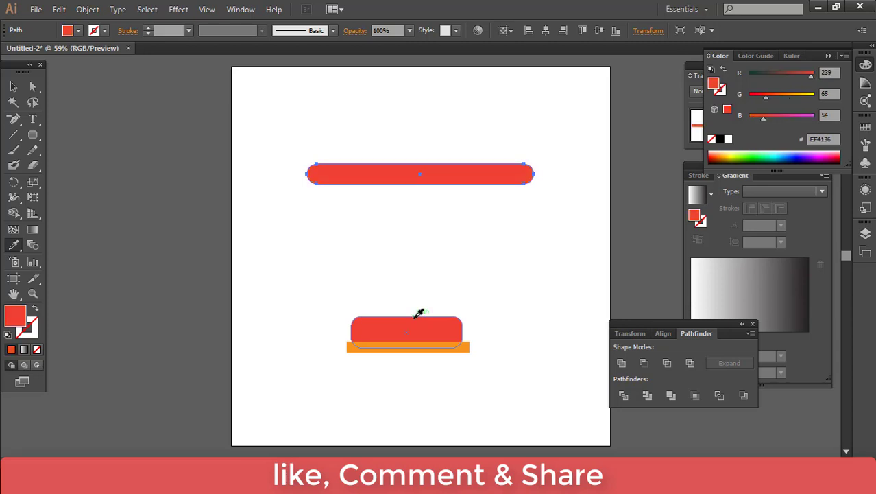
Rotate the red bar to about -52°, shorten it, and seat it on the base.
left_click(13, 86)
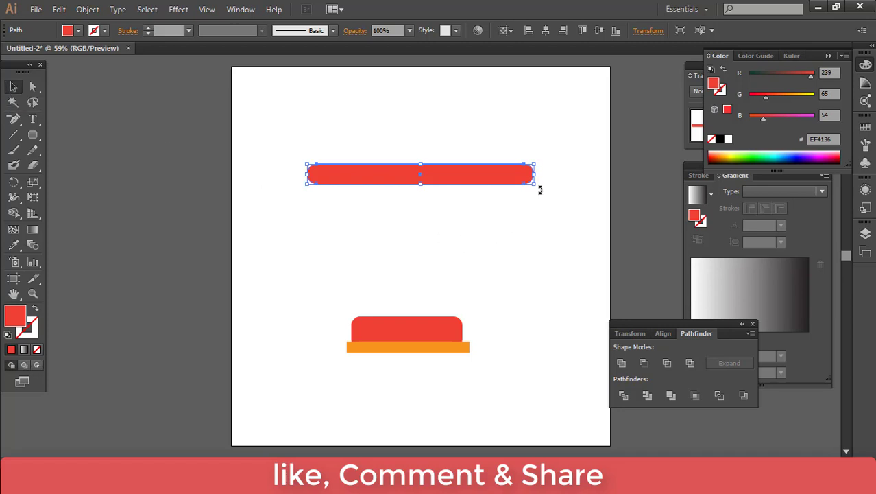
left_click_drag(540, 190, 492, 254)
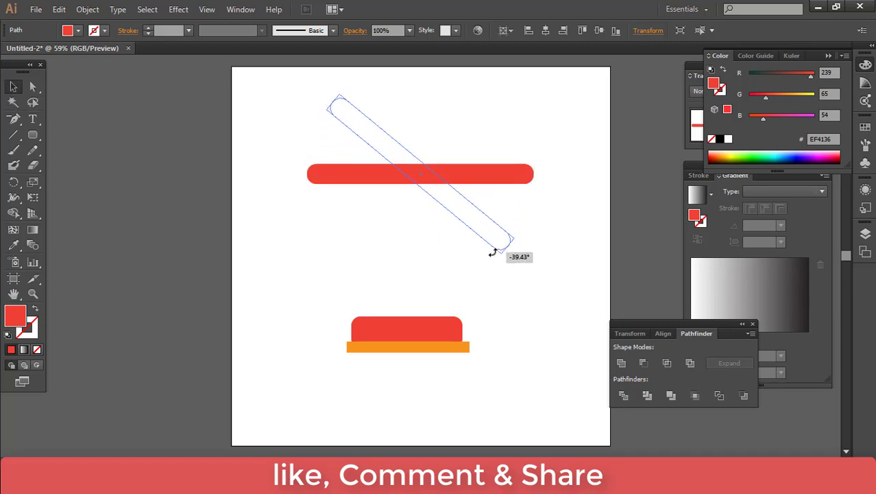
left_click_drag(493, 254, 494, 254)
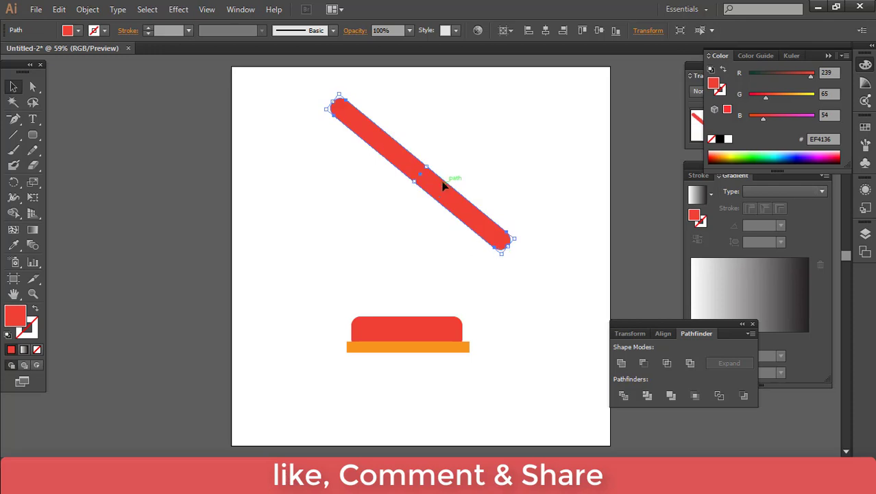
left_click_drag(445, 184, 370, 261)
left_click_drag(265, 185, 319, 221)
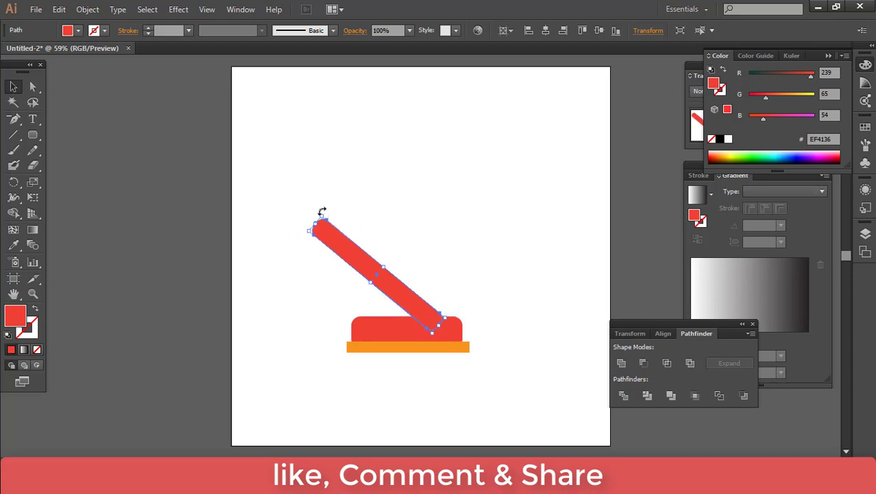
mouse_move(322, 212)
left_mouse_down()
mouse_move(338, 205)
mouse_move(364, 219)
left_mouse_up()
mouse_move(425, 312)
left_mouse_down()
mouse_move(378, 291)
mouse_move(388, 288)
left_mouse_up()
left_click(419, 233)
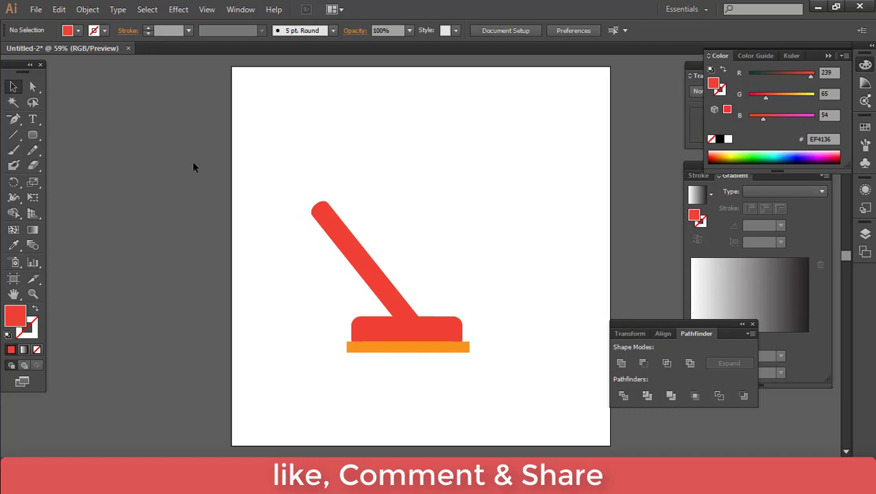
Draw a thin red rounded bar, rotate it about 28°, and place it on the lower arm's top.
left_click(32, 136)
left_click_drag(32, 136, 91, 149)
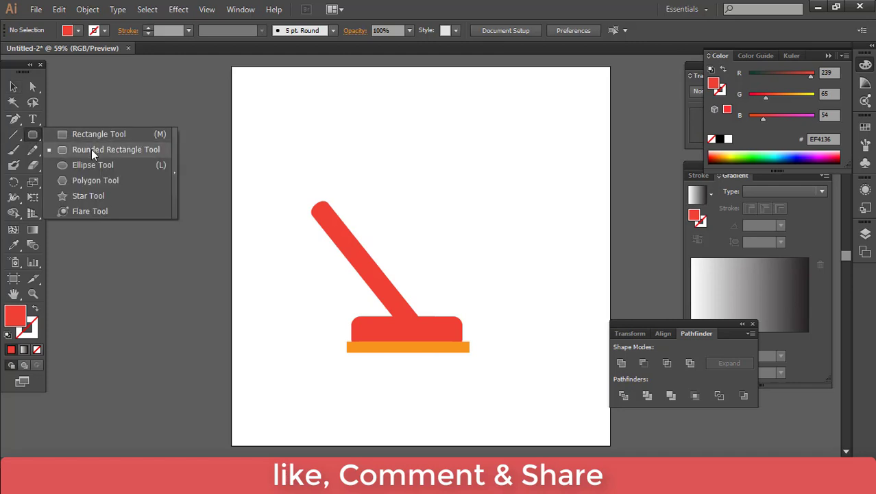
left_click_drag(351, 150, 481, 161)
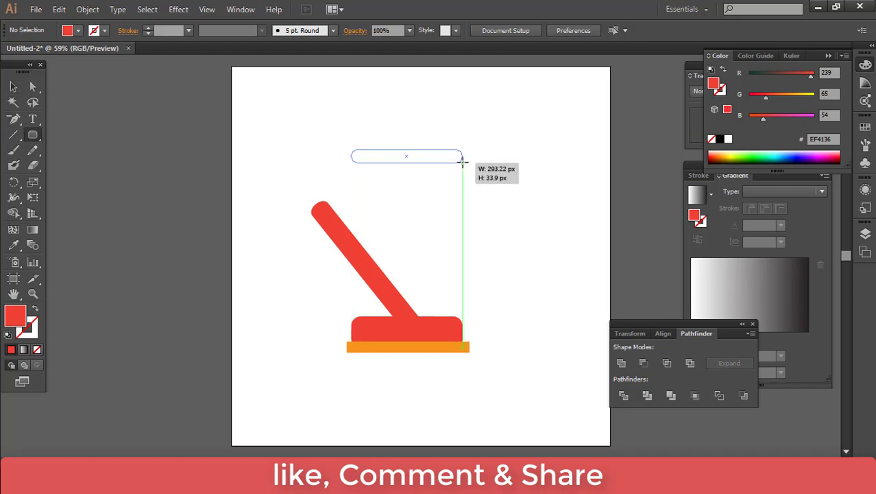
left_click_drag(482, 161, 459, 159)
left_click(13, 86)
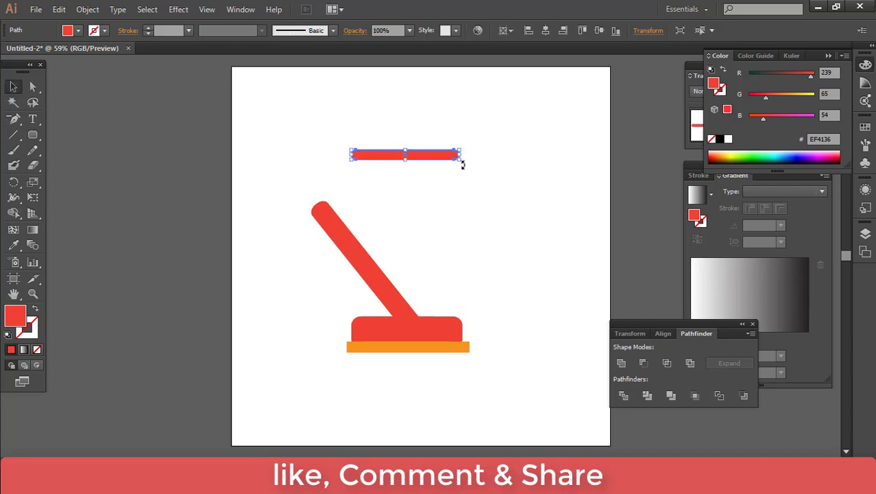
left_click_drag(462, 164, 462, 136)
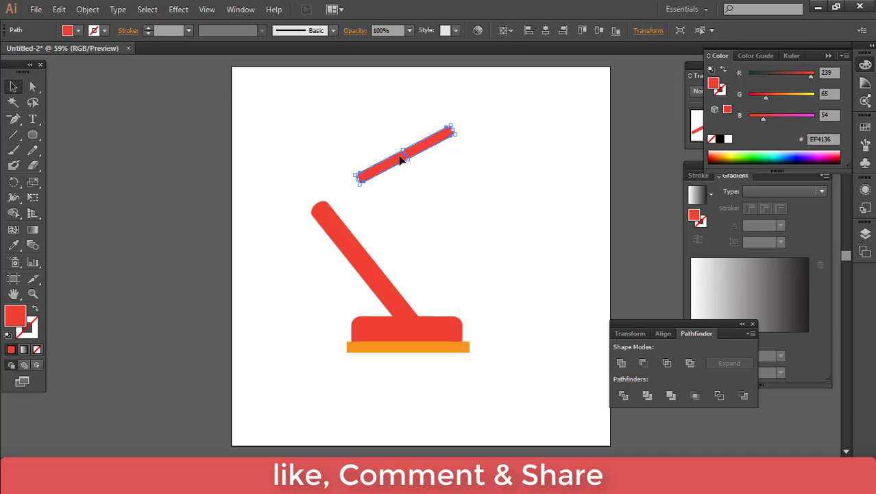
left_click_drag(402, 159, 364, 196)
left_click(428, 191)
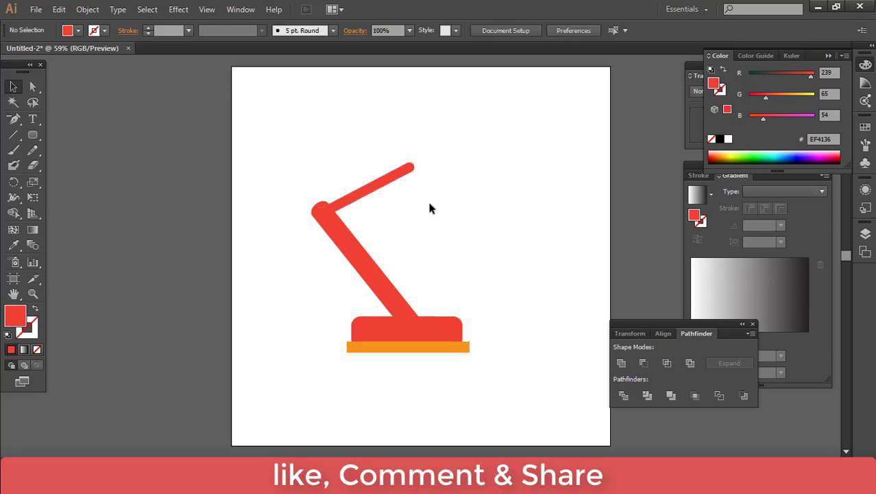
Raise the upper arm about 7.67 px so it sits flush with the lower arm's top.
scroll(336, 199, "up", 1, "alt")
scroll(350, 199, "up", 2, "alt")
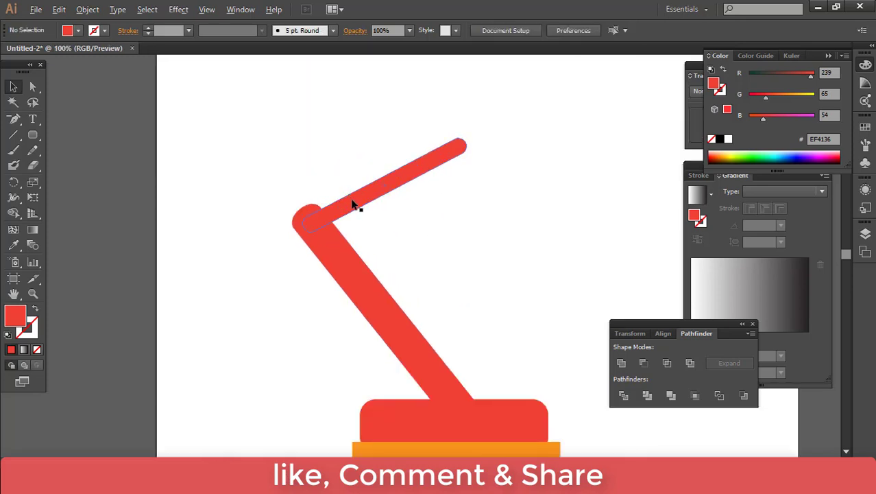
scroll(354, 205, "up", 2, "alt")
mouse_move(354, 208)
left_mouse_down()
mouse_move(326, 190)
mouse_move(328, 178)
left_mouse_up()
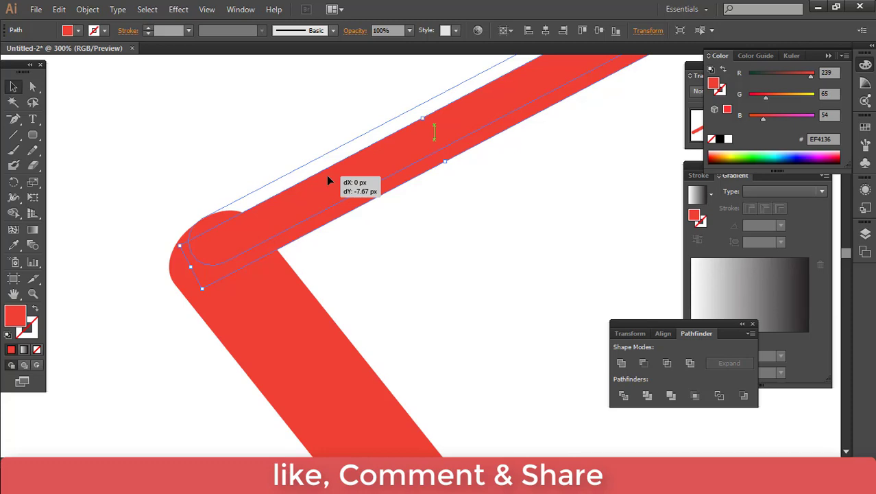
left_click_drag(328, 177, 327, 177)
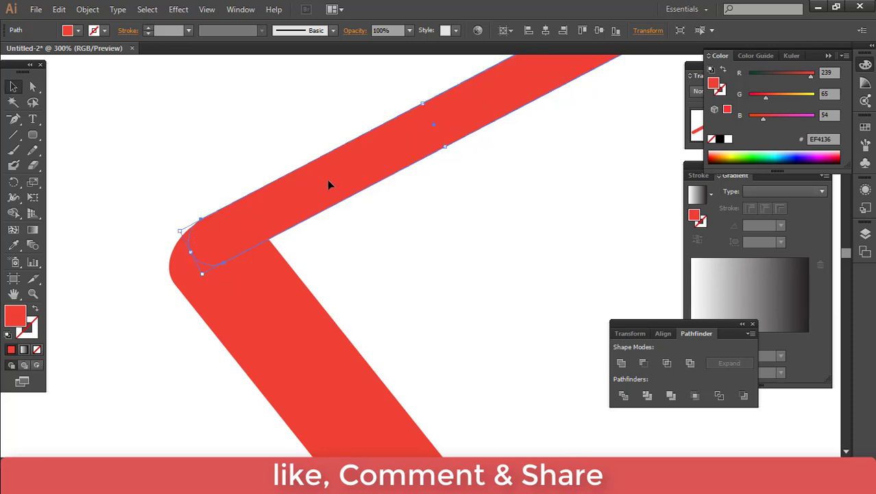
scroll(389, 223, "down", 2)
left_click(390, 224)
scroll(392, 226, "down", 2)
Draw a small circle and centre it on the bend between the two arms.
scroll(405, 234, "down", 2)
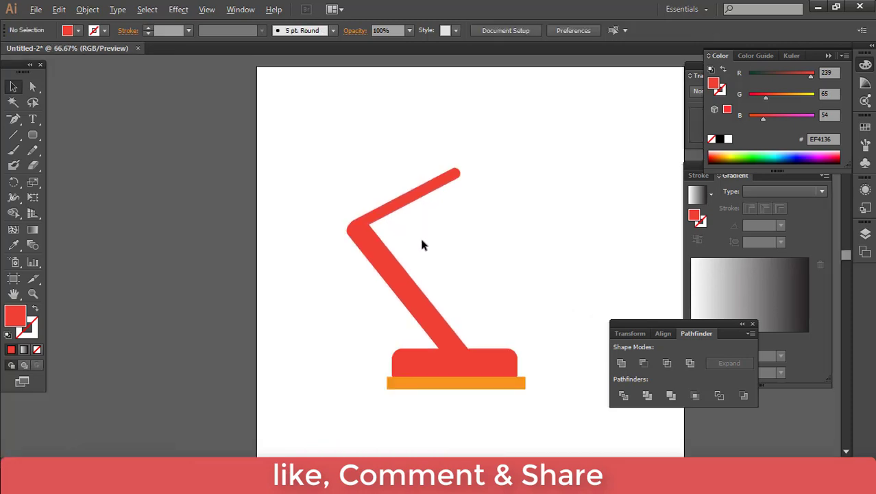
scroll(428, 249, "down", 1)
scroll(436, 250, "up", 1)
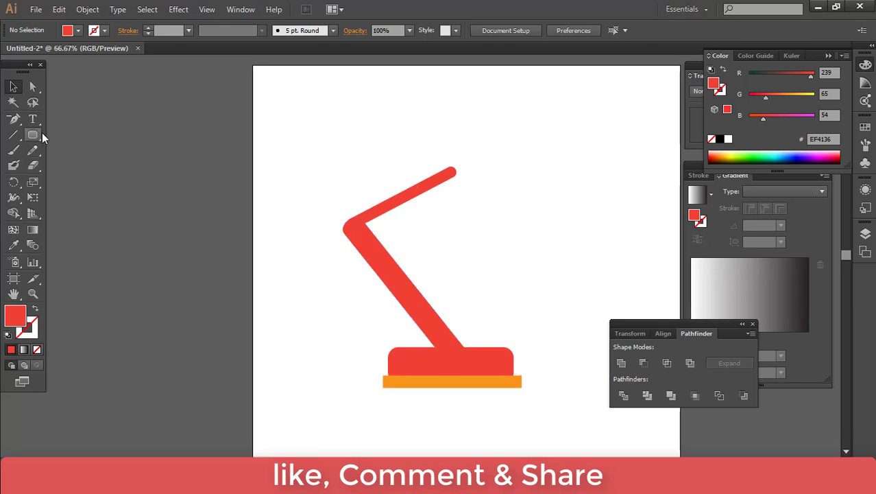
left_click_drag(42, 134, 105, 165)
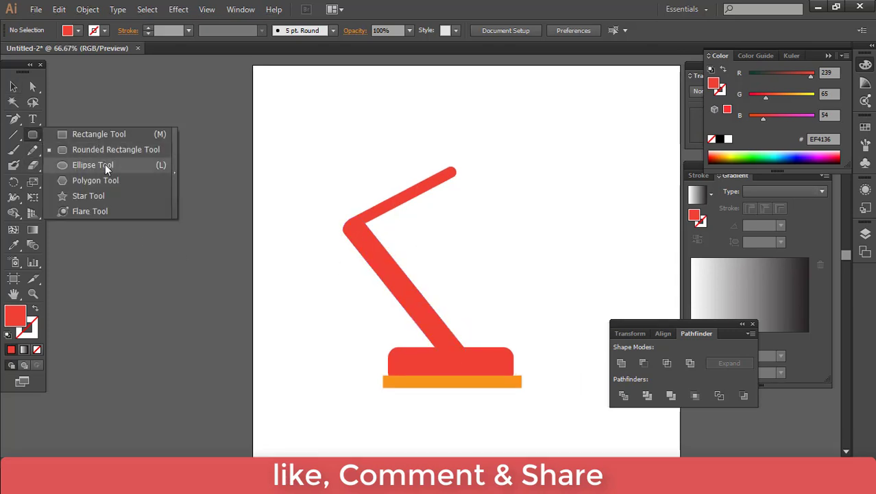
left_click(104, 165)
scroll(373, 231, "up", 4)
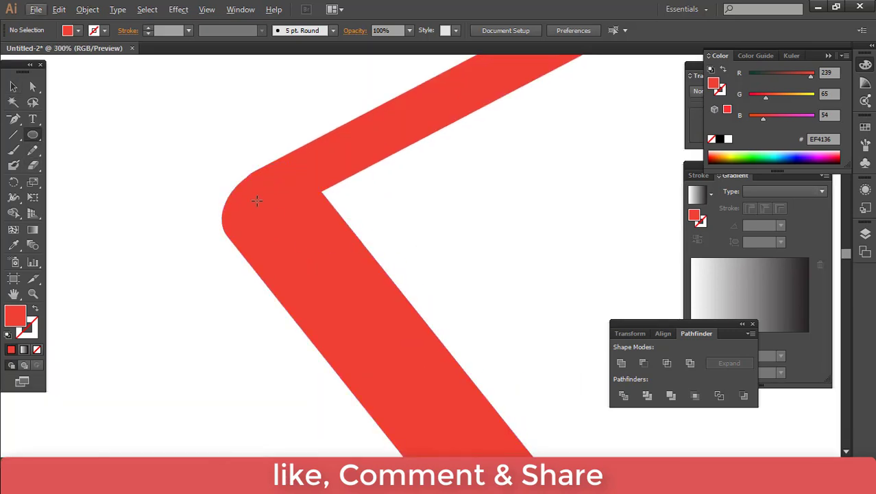
left_click_drag(256, 198, 299, 240)
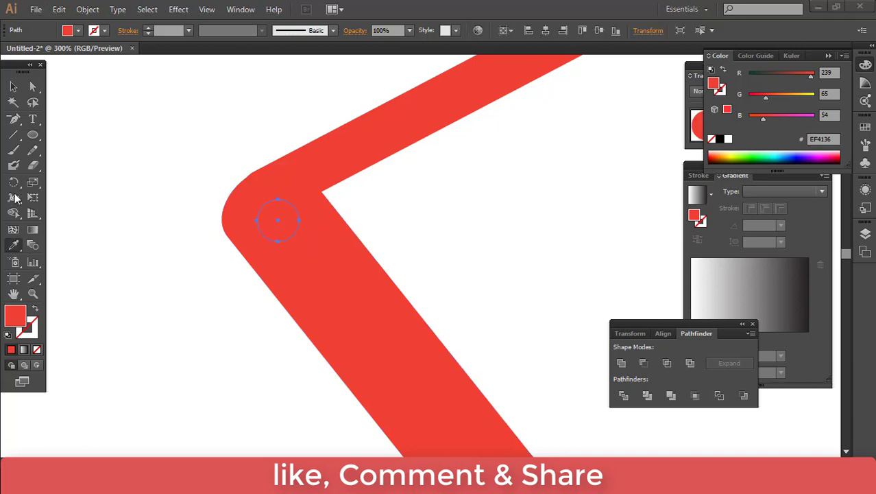
key("i")
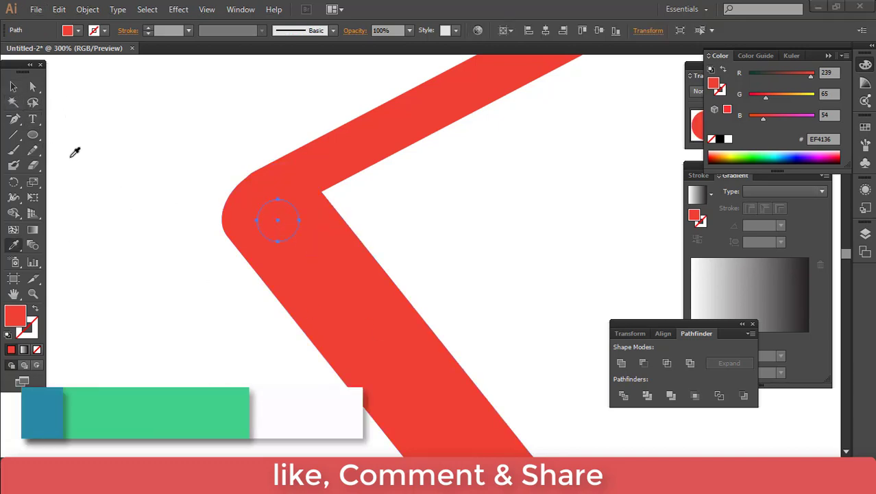
left_click(12, 87)
left_click_drag(277, 219, 260, 212)
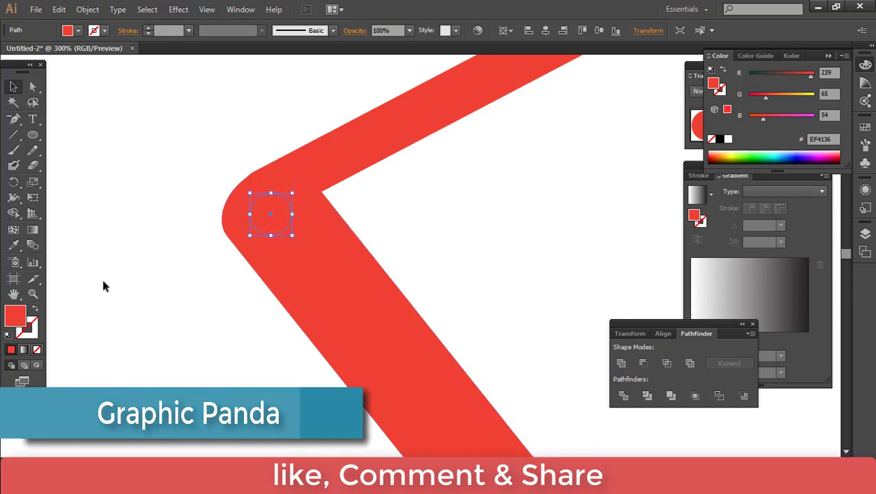
Set the joint circle's fill to darker red D60E09.
double_click(15, 319)
left_click_drag(523, 272, 539, 281)
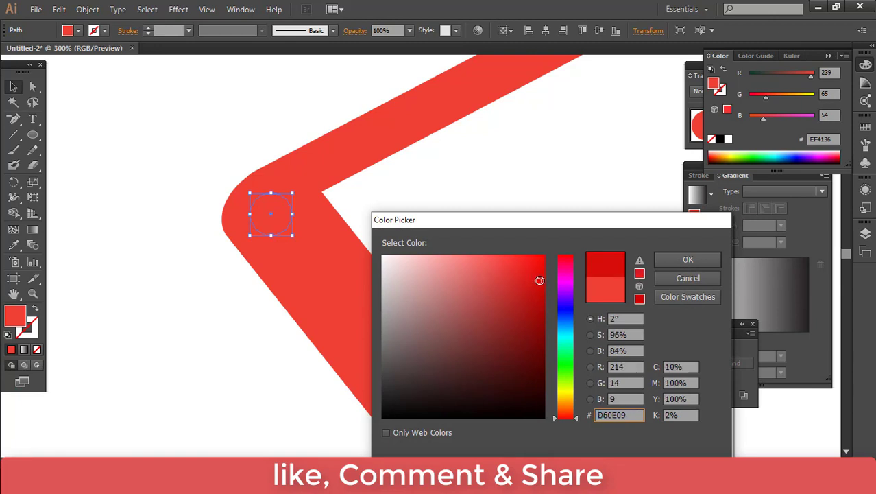
left_click(679, 258)
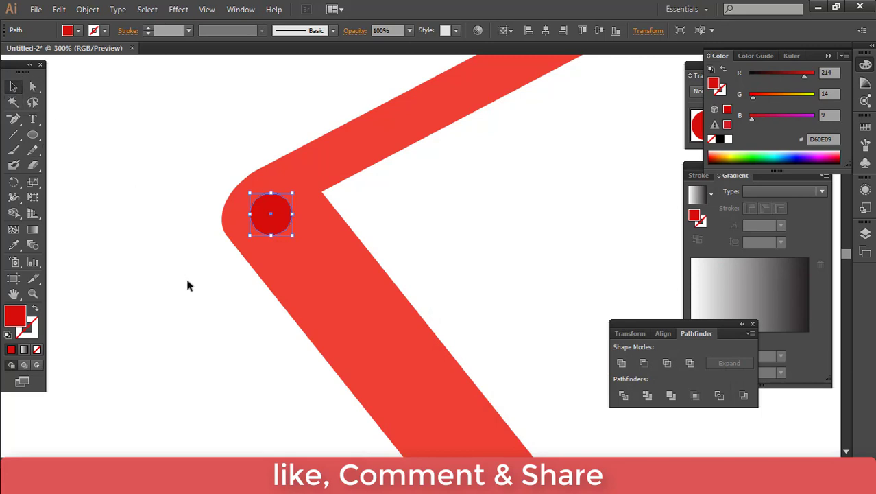
left_click(249, 339)
scroll(248, 339, "down", 3)
scroll(254, 347, "down", 3)
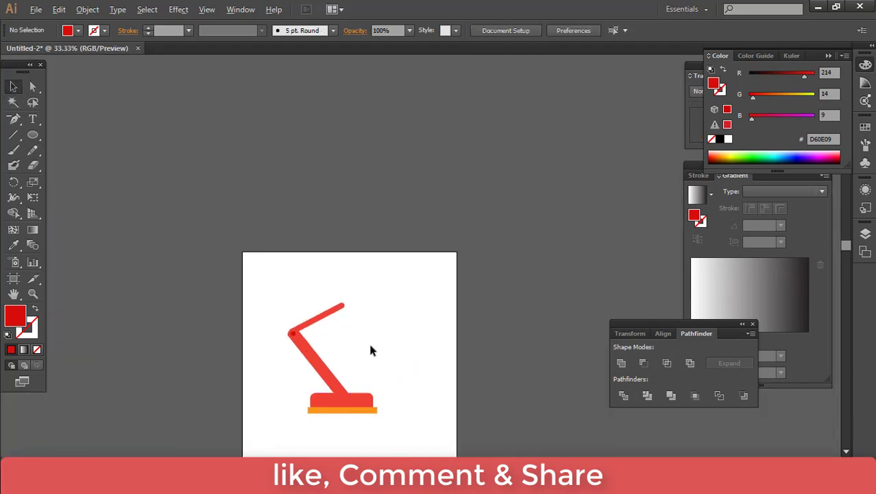
Draw a large dark red circle, about 252 px wide, right of the lamp arms.
scroll(344, 383, "up", 2)
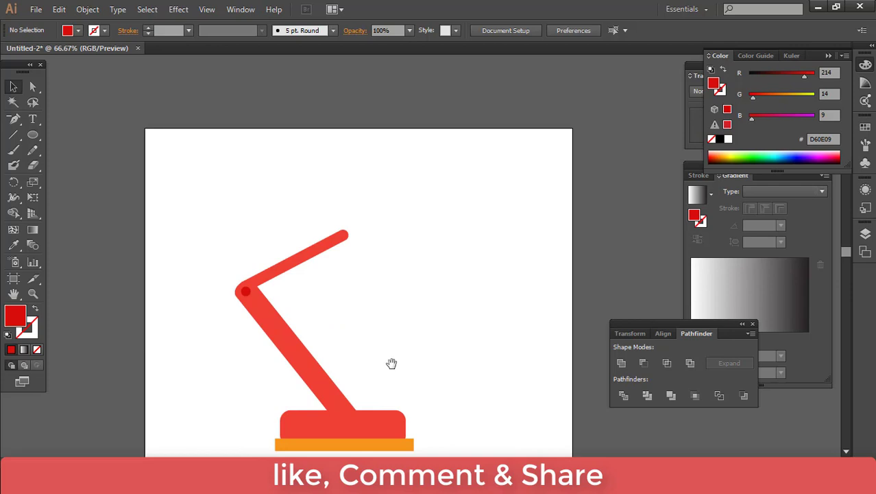
mouse_move(391, 363)
left_mouse_down()
mouse_move(420, 326)
mouse_move(424, 339)
left_mouse_up()
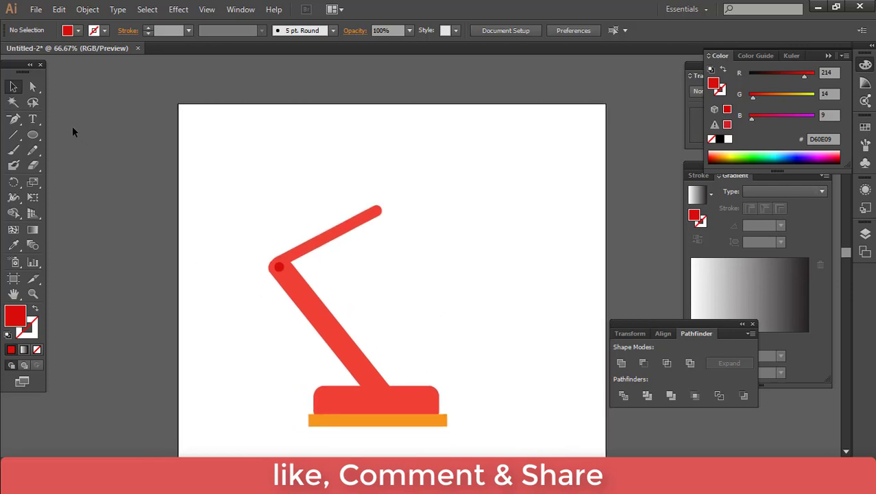
left_click(37, 137)
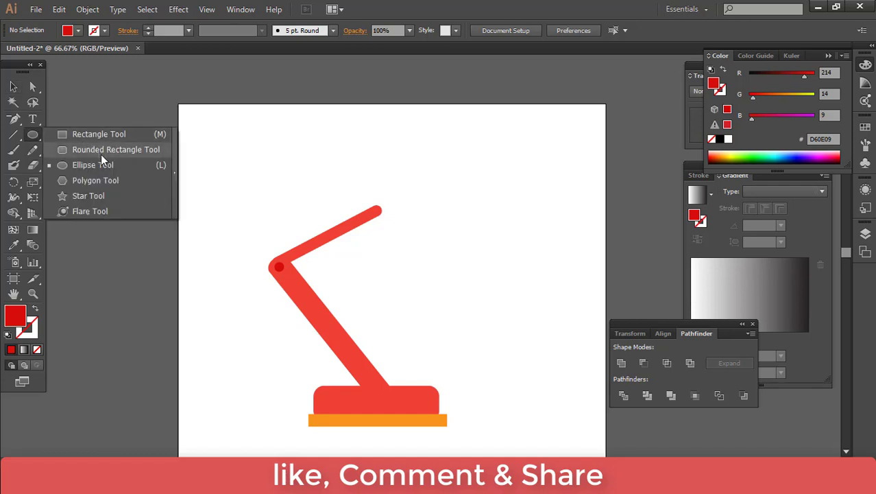
left_click_drag(36, 137, 103, 164)
left_click_drag(426, 239, 527, 320)
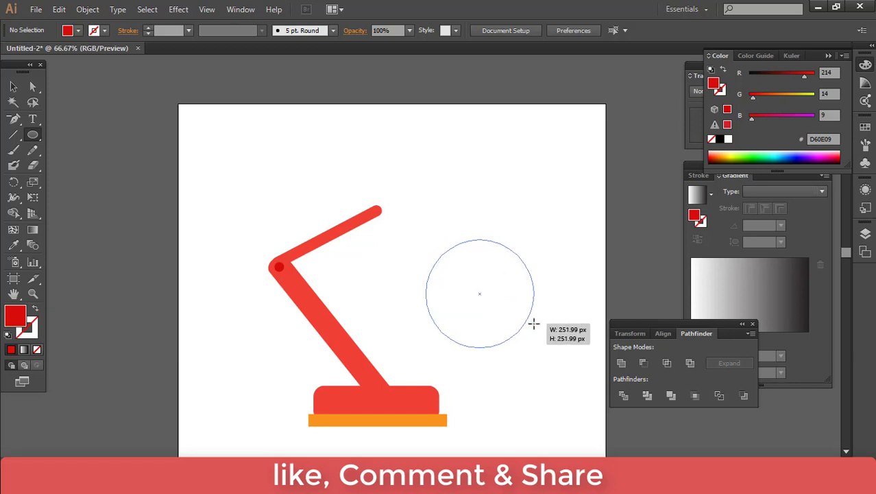
left_click_drag(527, 320, 528, 320)
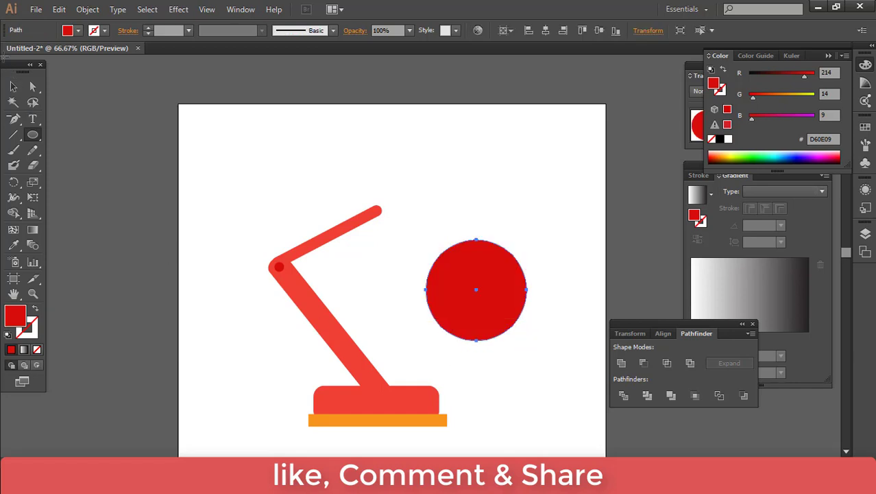
Draw a small ellipse atop the large circle, then widen it slightly and nudge it up.
left_click(14, 86)
left_click(32, 135)
mouse_move(452, 221)
left_mouse_down()
mouse_move(496, 255)
mouse_move(488, 267)
left_mouse_up()
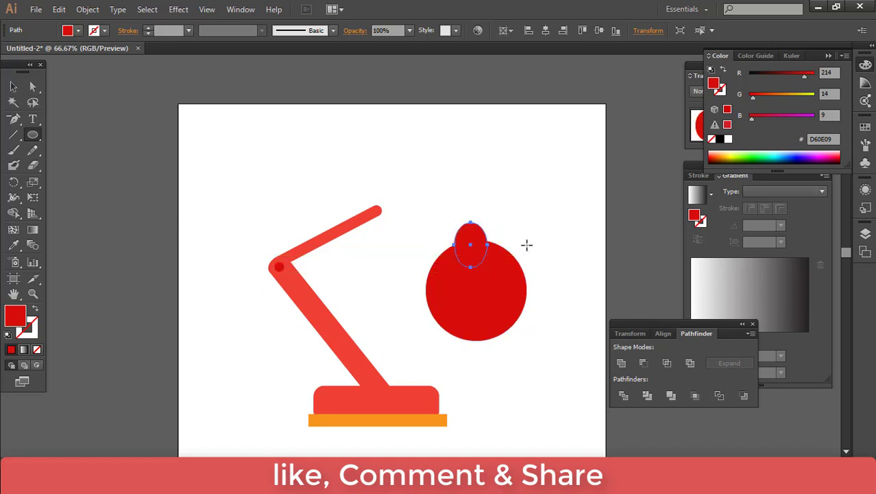
left_click(13, 87)
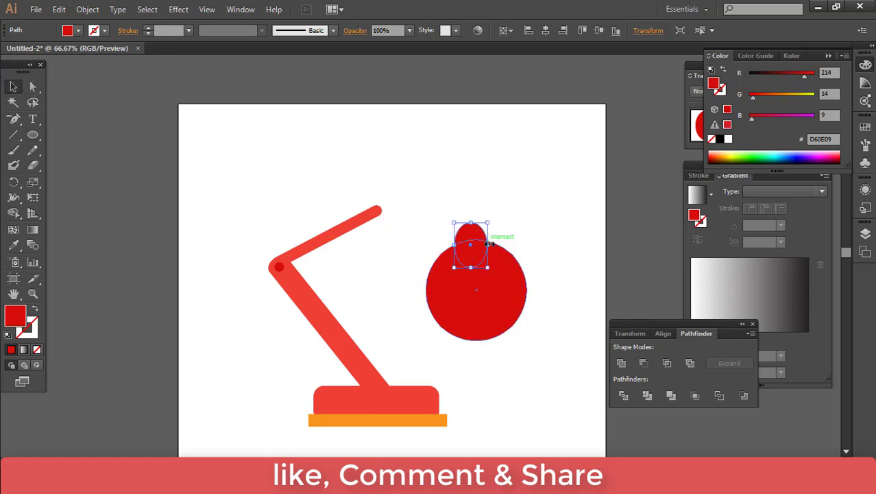
left_click_drag(488, 246, 472, 216)
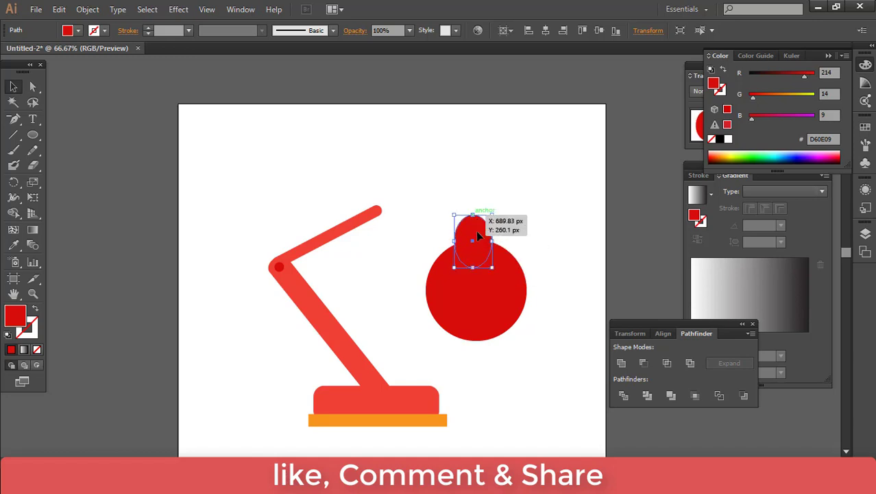
left_click_drag(481, 252, 480, 250)
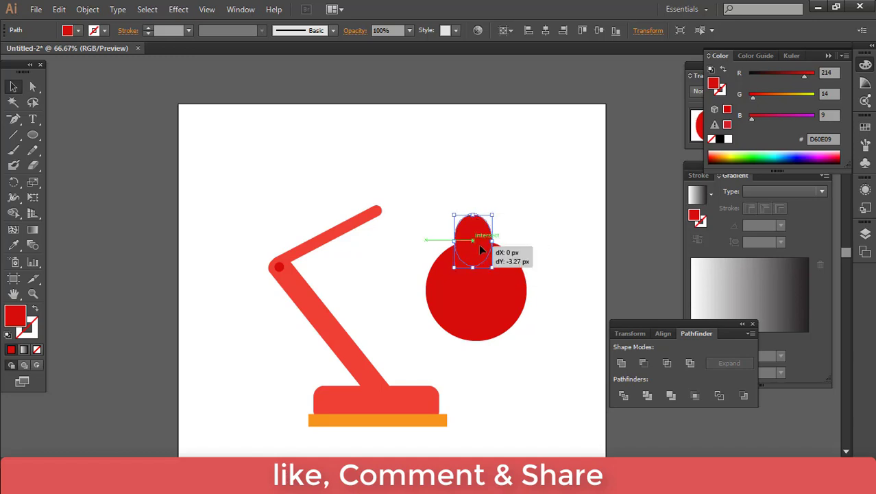
left_click(545, 251)
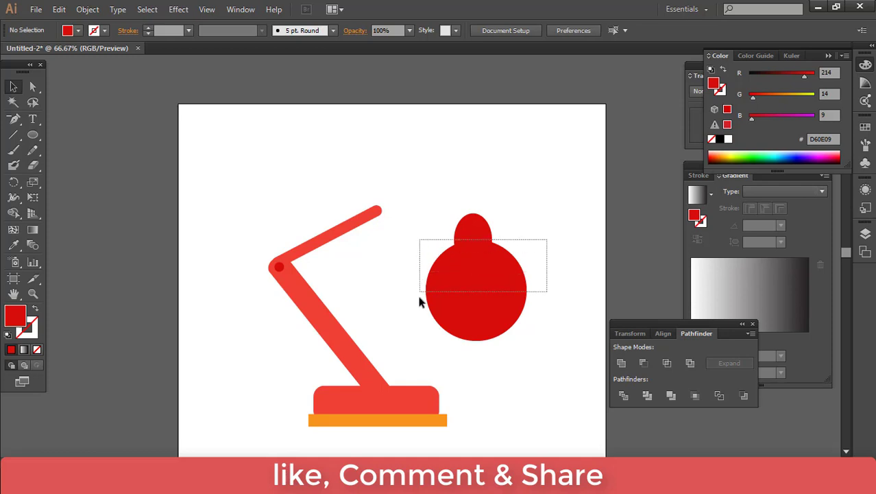
Select the ellipse and circle, centre them horizontally, and move them right of the lamp.
left_click_drag(468, 238, 419, 308)
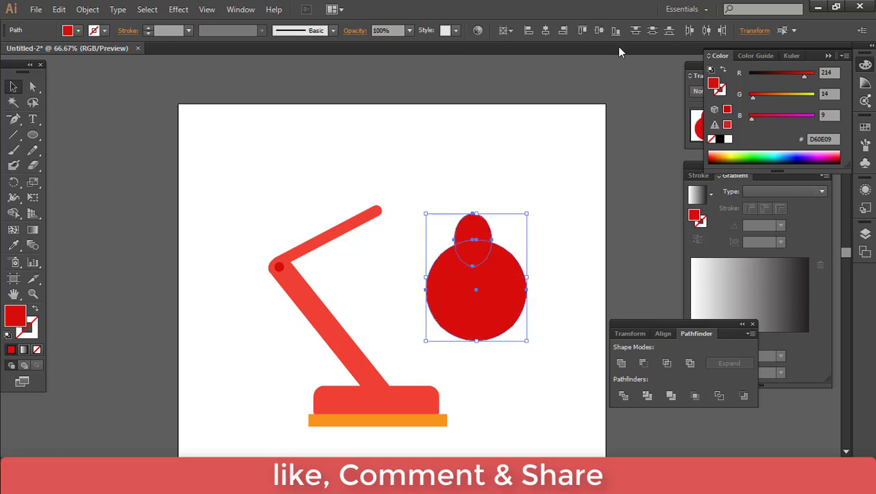
left_click(546, 30)
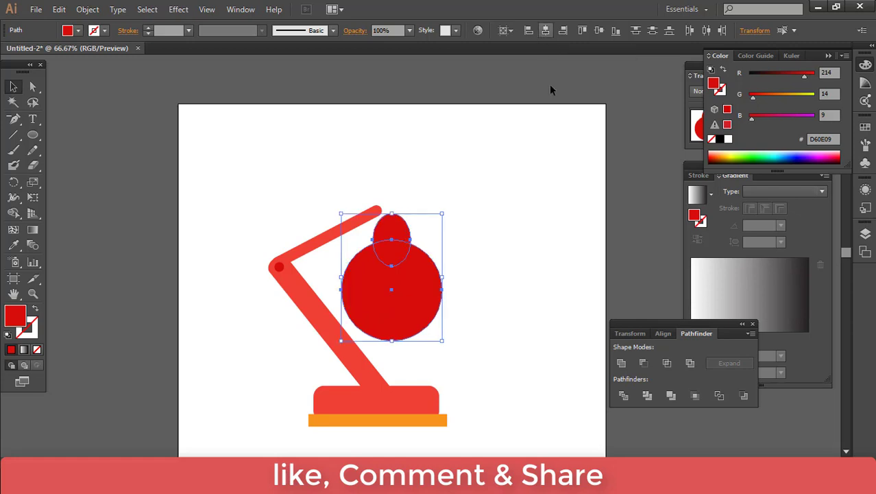
left_click(468, 255)
mouse_move(454, 241)
left_mouse_down()
mouse_move(351, 288)
mouse_move(500, 263)
left_mouse_up()
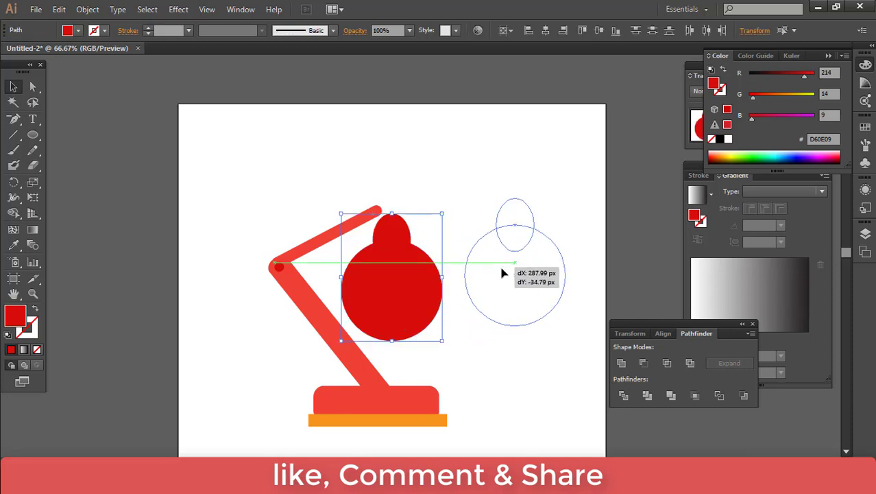
left_click(434, 157)
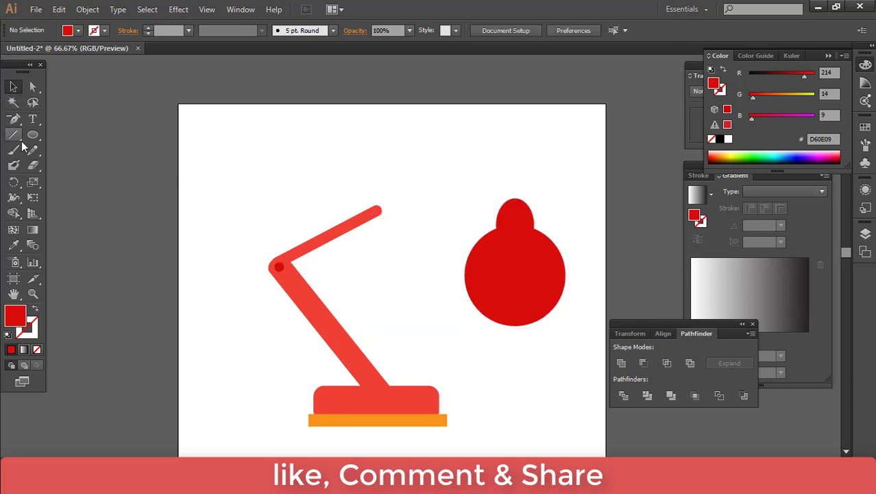
Draw a rectangle covering the circle's lower half, its top aligned to the circle's middle.
left_click_drag(33, 134, 84, 138)
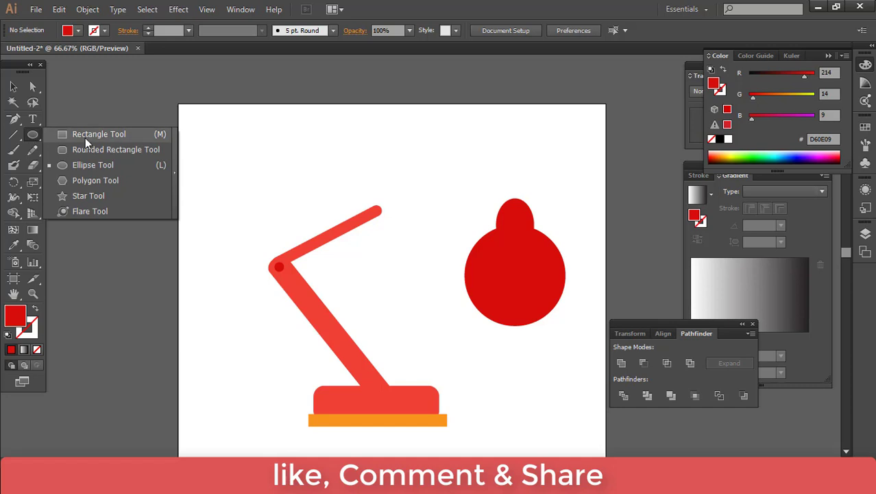
left_click(85, 138)
mouse_move(400, 277)
left_mouse_down()
mouse_move(580, 291)
mouse_move(611, 350)
left_mouse_up()
key("v")
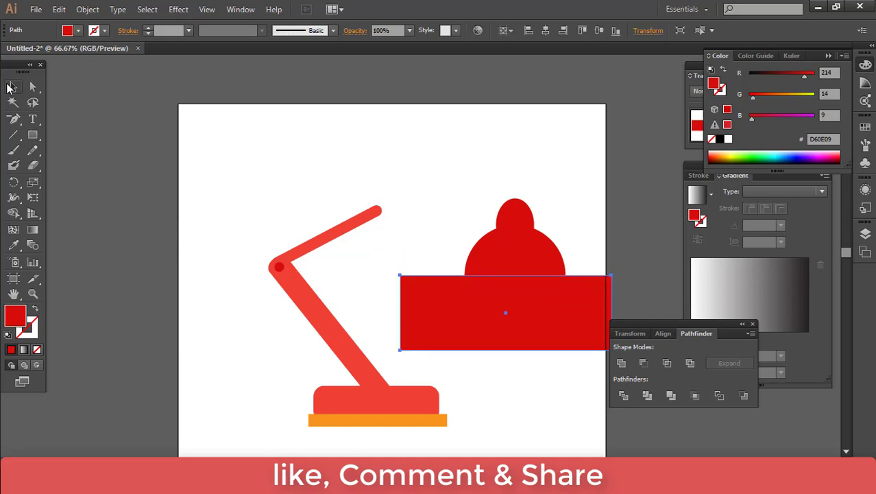
left_click_drag(555, 343, 559, 335)
left_click(564, 210)
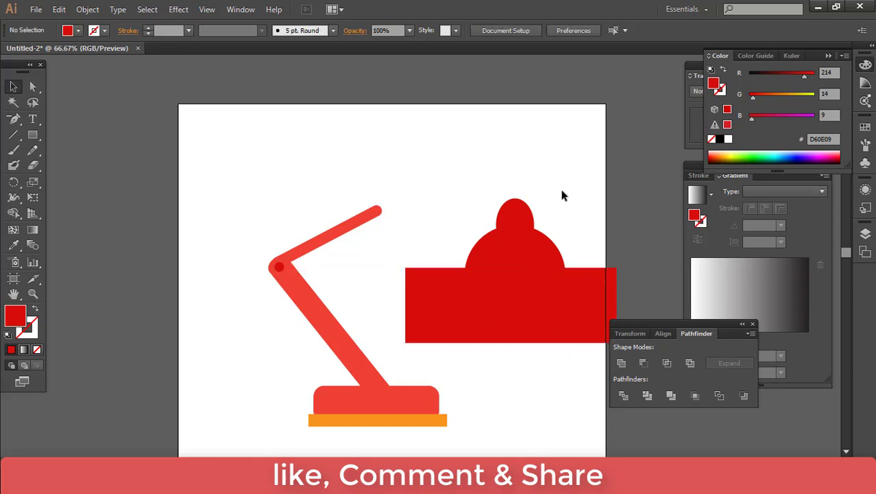
Use the Shape Builder to delete the rectangle and the circle's lower half.
left_click_drag(563, 188, 449, 346)
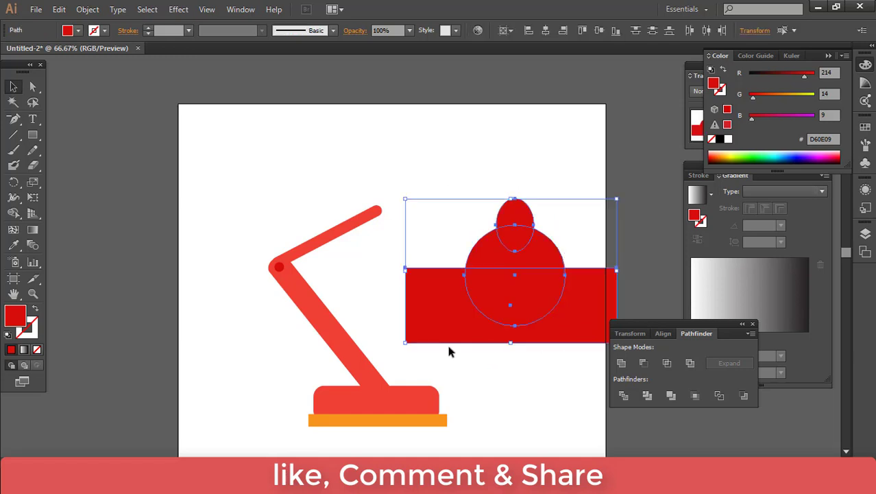
left_click(13, 213)
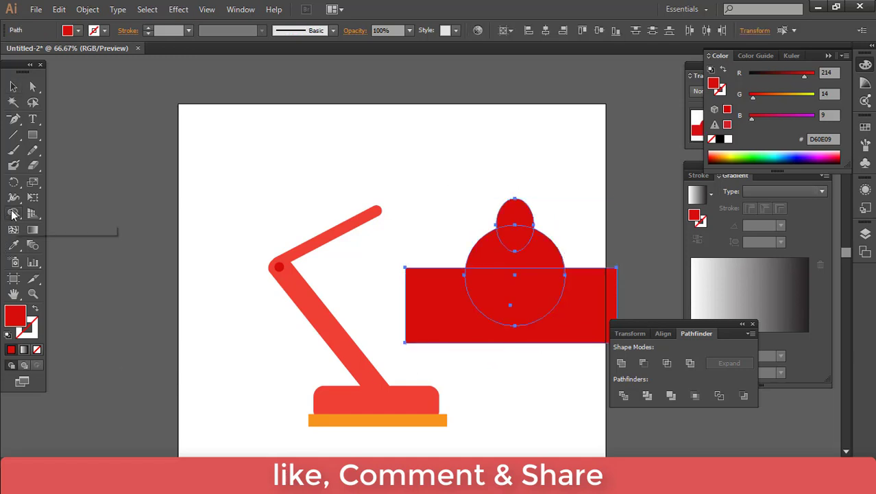
left_click(412, 316, "alt")
left_click(491, 312, "alt")
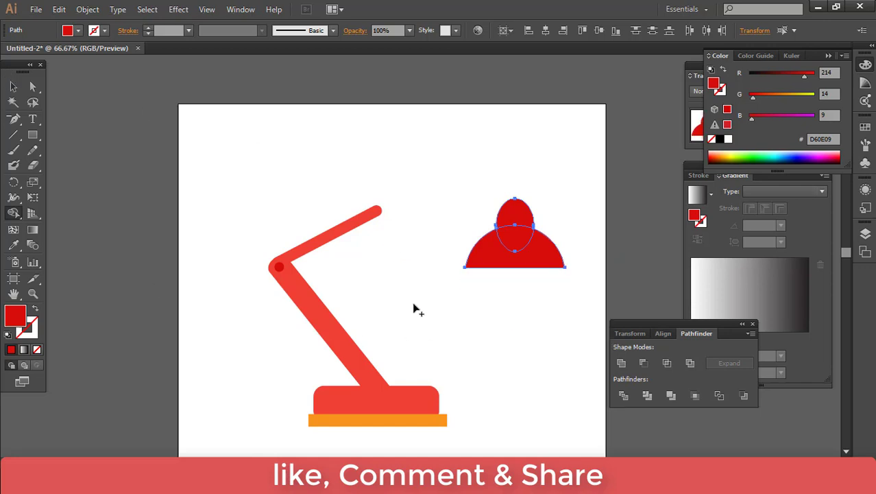
left_click(8, 89)
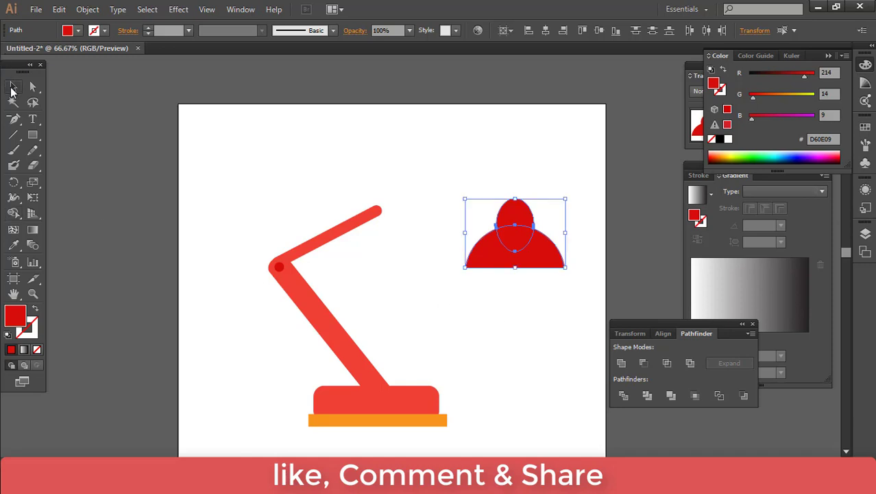
left_click(485, 161)
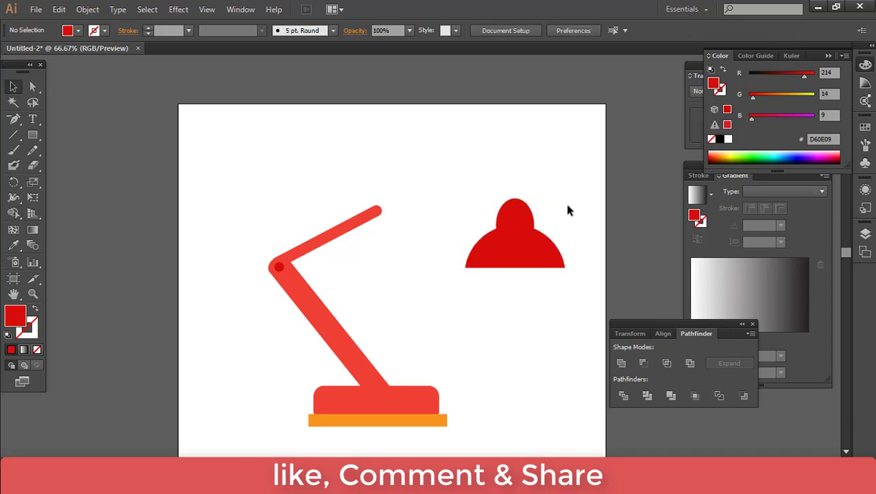
Unite and expand the dome and knob into one shape in Pathfinder.
left_click_drag(549, 188, 447, 326)
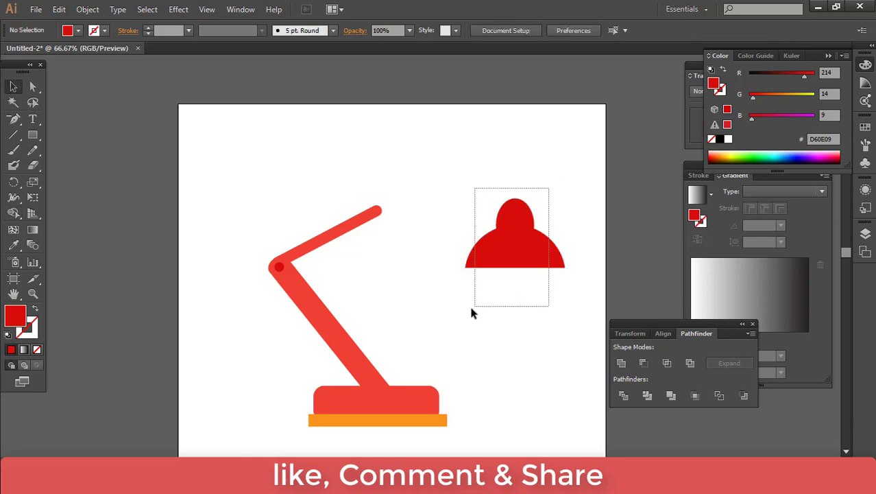
left_click(621, 363, "alt")
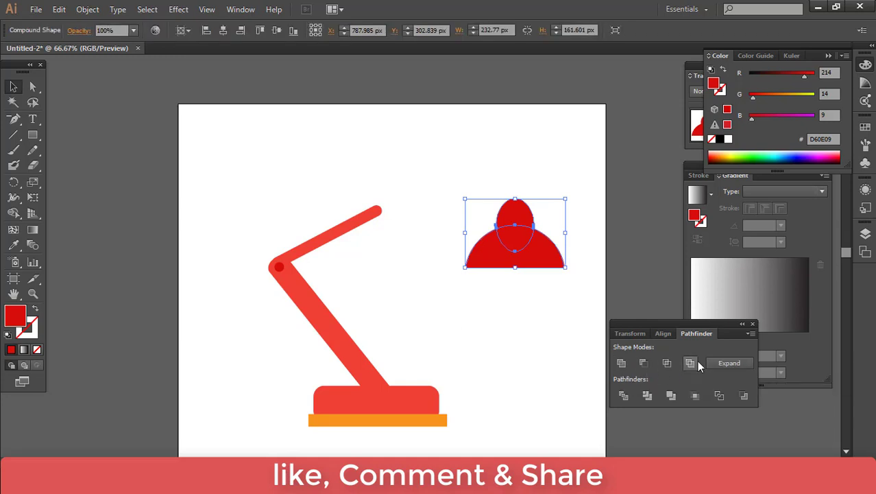
left_click(723, 362)
left_click(494, 317)
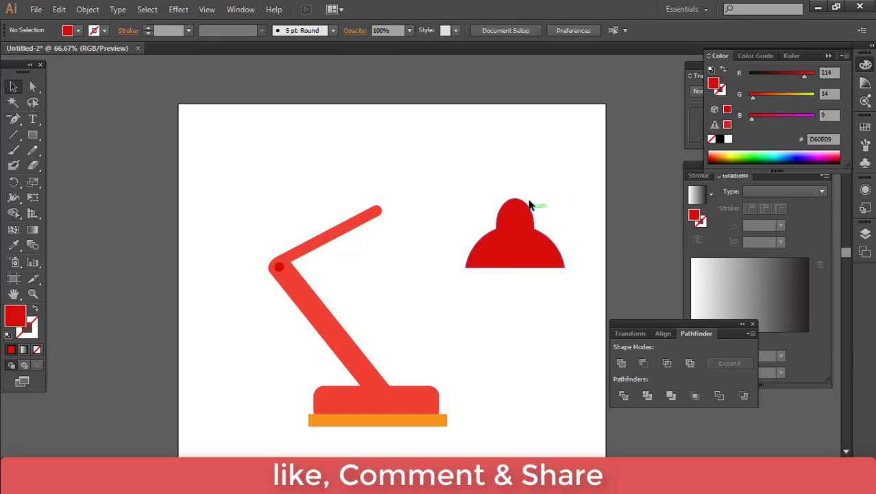
Rotate the merged shade 45° onto the upper arm's tip.
left_click(511, 233)
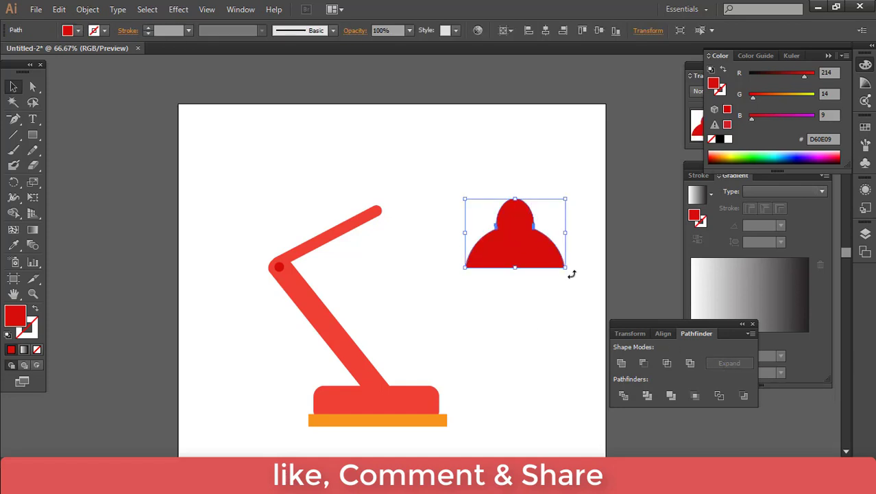
left_click_drag(572, 274, 582, 239)
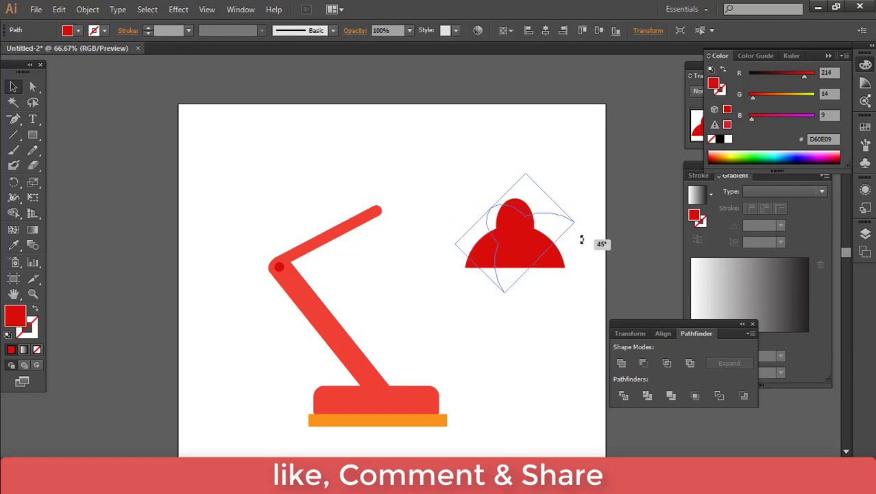
left_click_drag(581, 239, 426, 237)
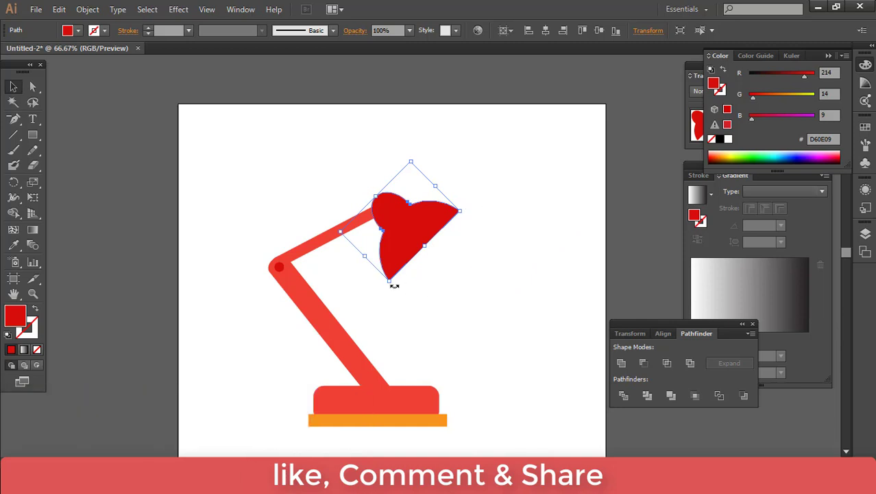
Tilt and nudge the red shade so its knob sits over the upper arm's end.
left_click_drag(395, 285, 410, 266)
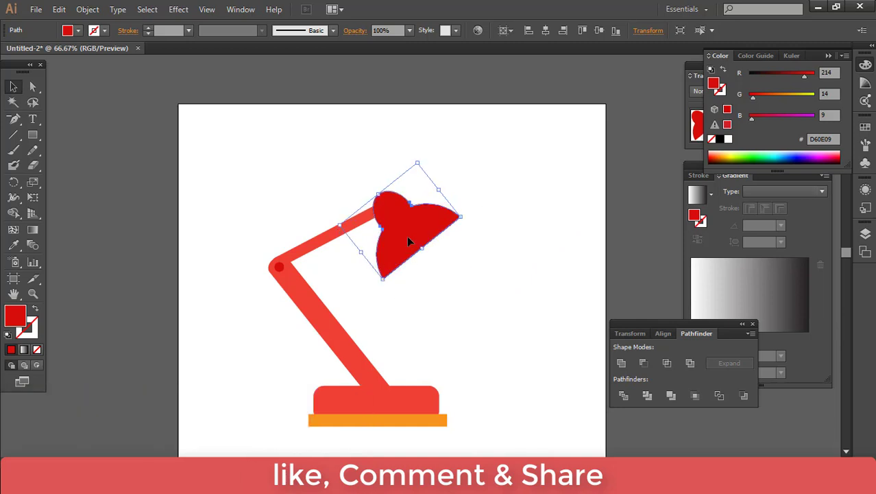
left_click_drag(406, 235, 421, 241)
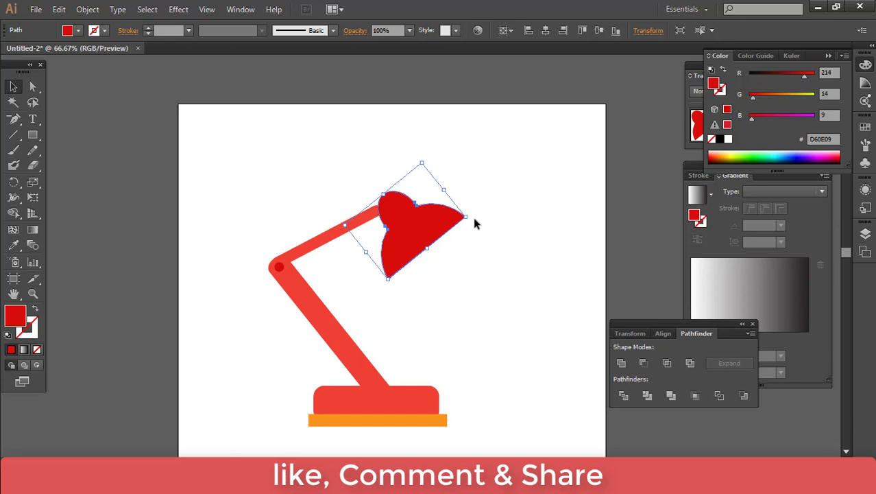
left_click_drag(470, 218, 472, 215)
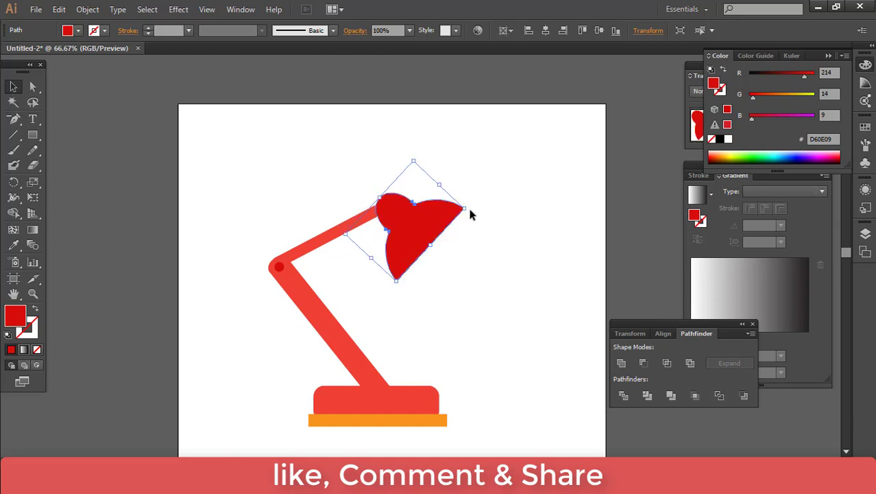
left_click(480, 269)
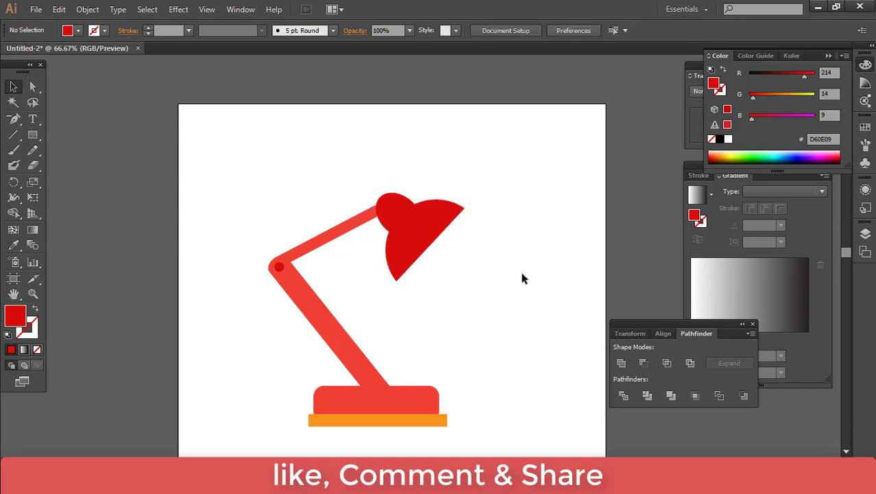
left_click(416, 224)
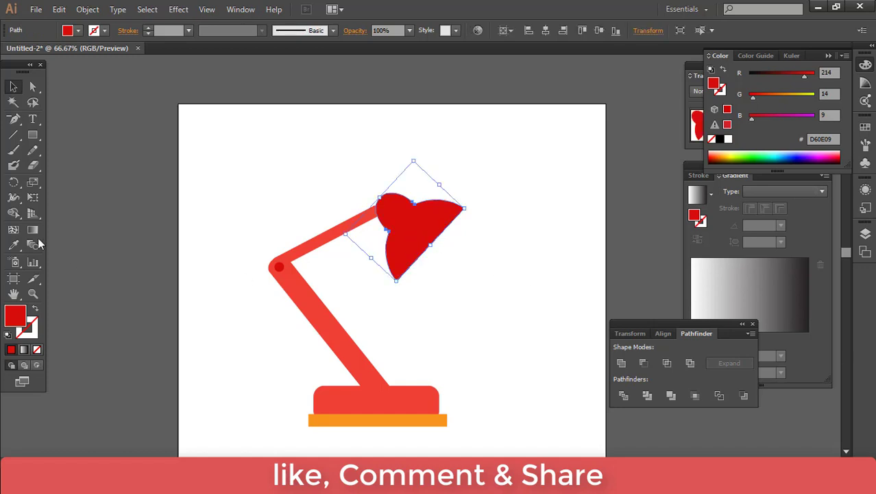
Copy the arm's lighter red fill onto the shade with the Eyedropper.
left_click(13, 245)
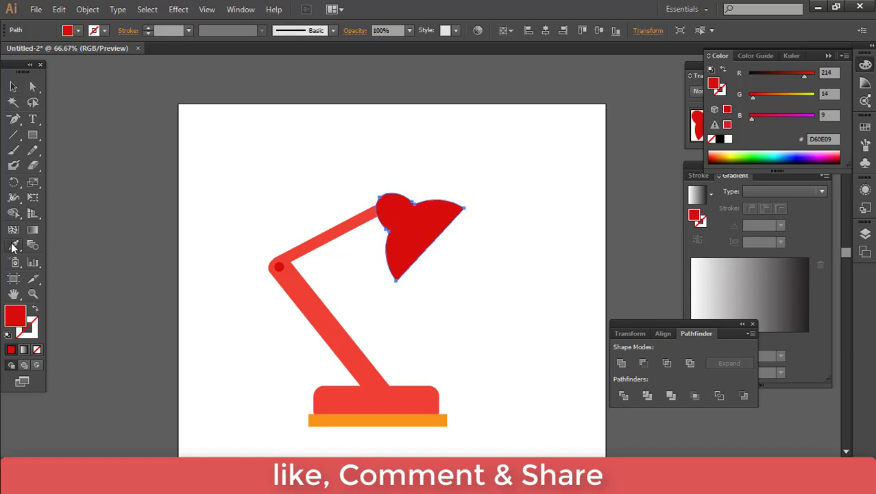
left_click(337, 235)
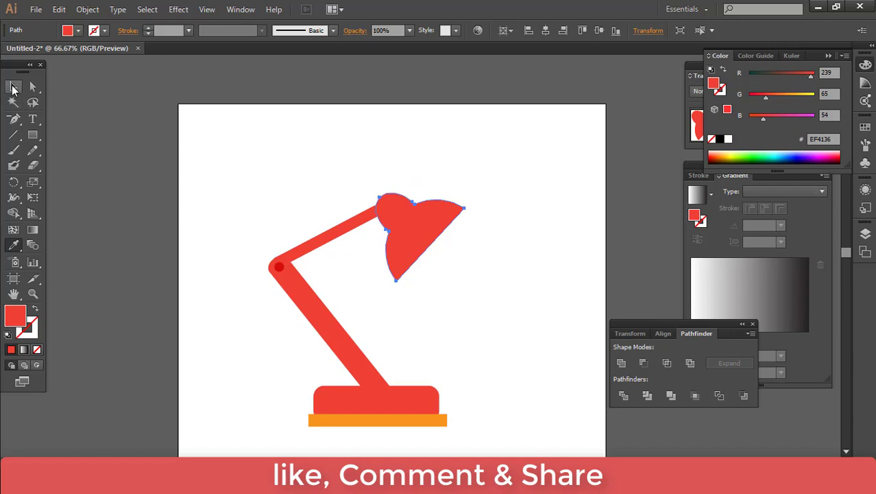
left_click(14, 88)
left_click(457, 310)
scroll(490, 301, "down", 2)
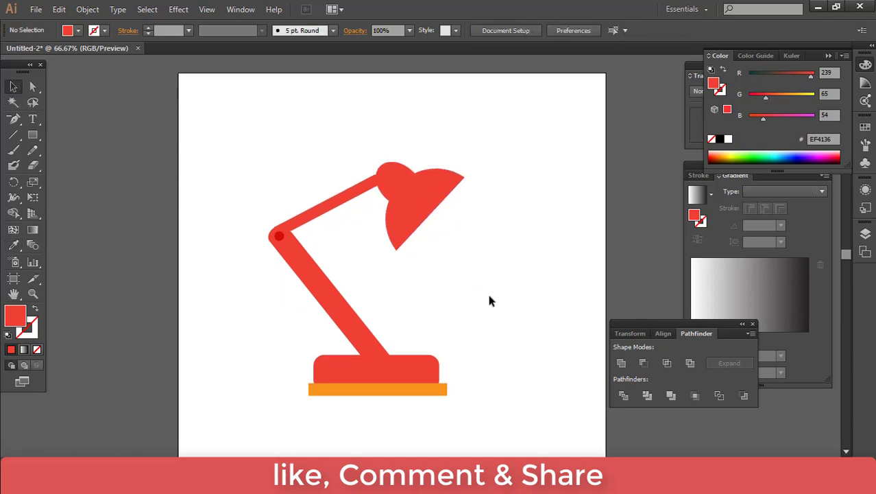
scroll(489, 300, "up", 1)
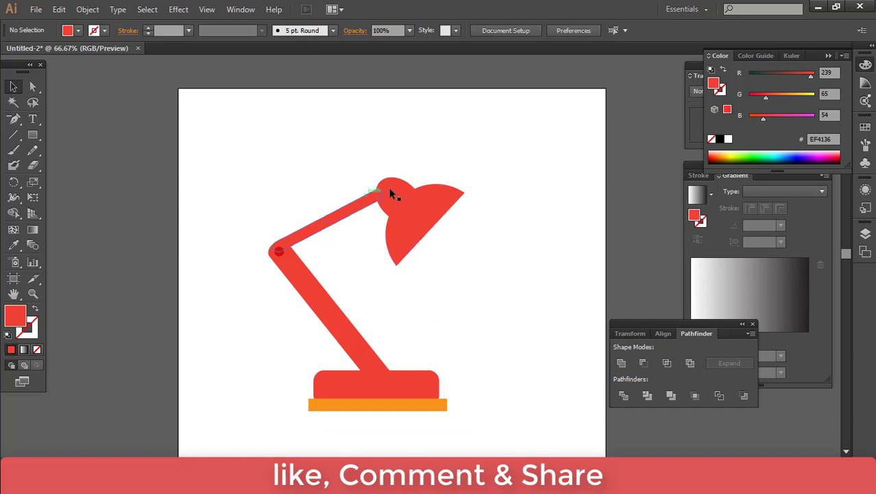
Switch to the Ellipse tool from the shape tools flyout.
left_click_drag(30, 138, 100, 164)
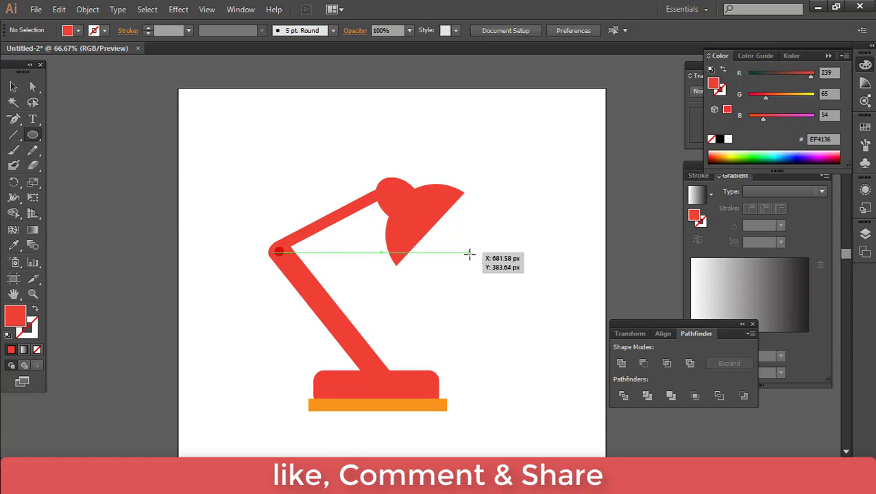
scroll(469, 254, "up", 10)
scroll(469, 275, "down", 2)
scroll(466, 301, "down", 3)
scroll(452, 322, "down", 3)
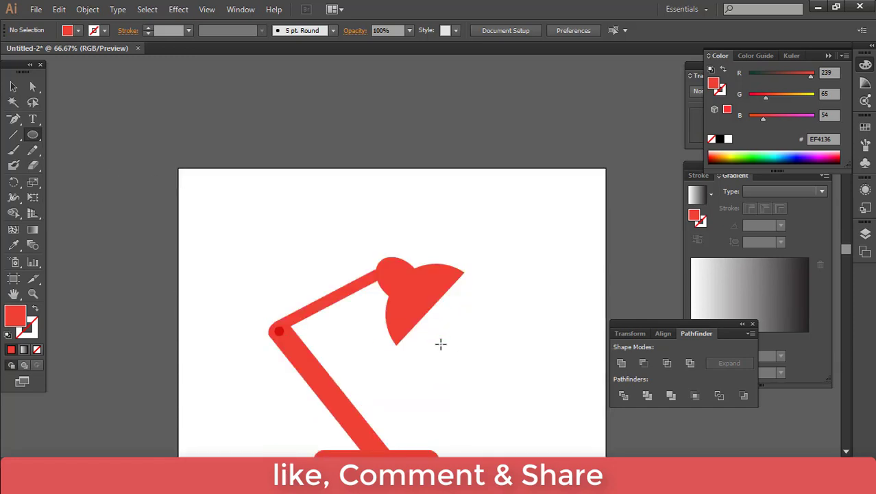
scroll(441, 343, "up", 2)
Draw a bulb circle under the shade with a red stroke and no fill.
scroll(411, 274, "up", 1)
mouse_move(371, 197)
left_mouse_down()
mouse_move(499, 287)
mouse_move(493, 292)
left_mouse_up()
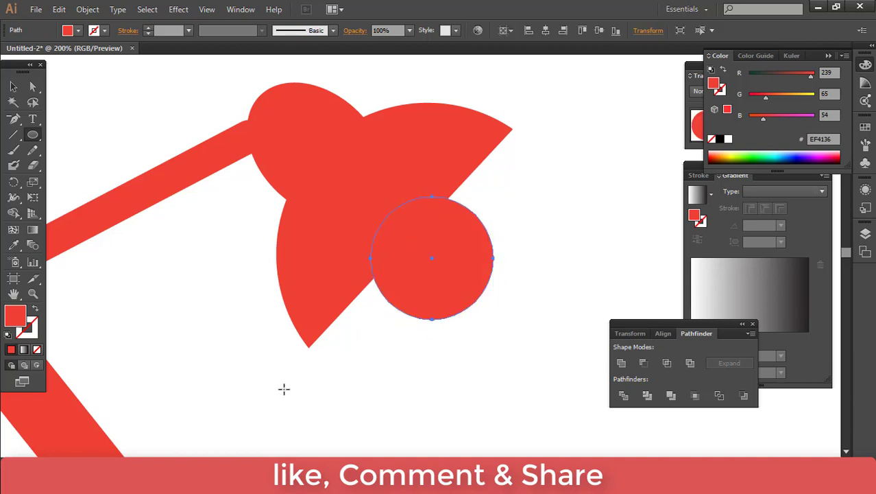
left_click(34, 311)
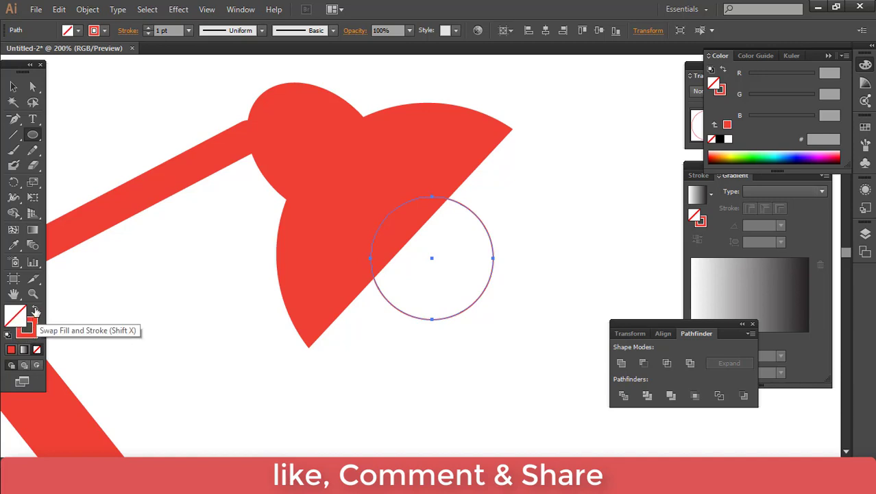
left_click(35, 313)
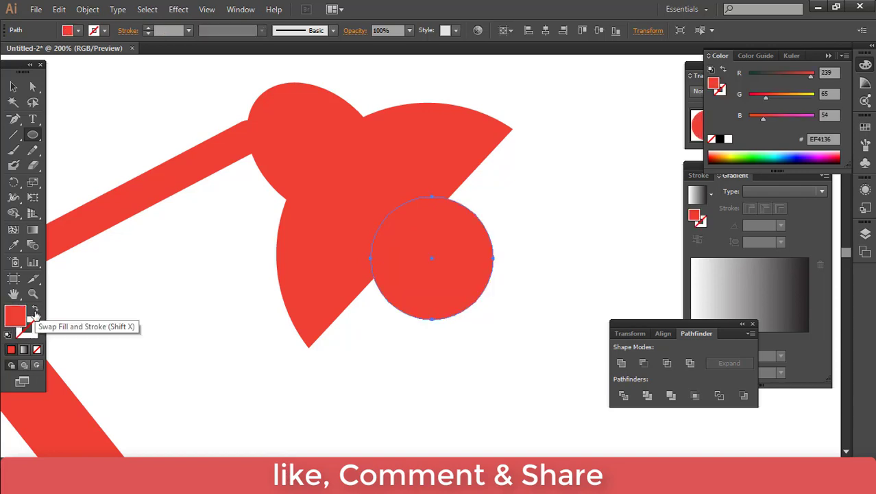
left_click(35, 312)
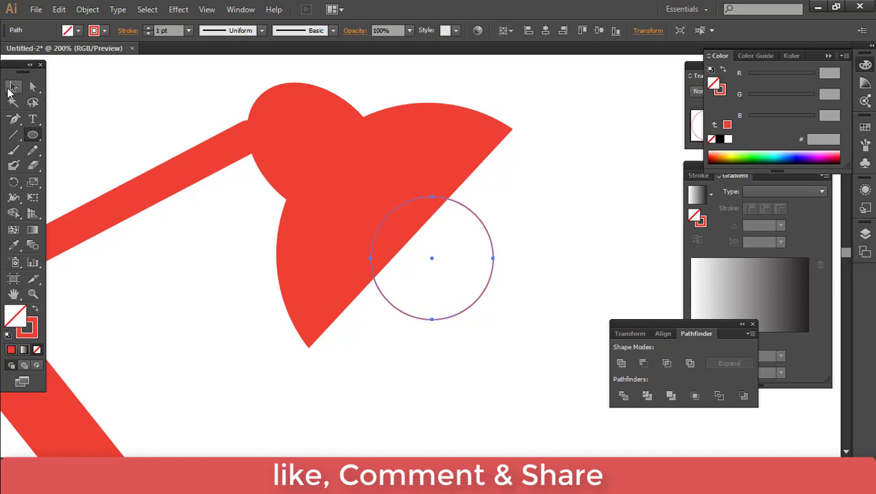
left_click(13, 87)
Shrink the bulb circle and position it to peek out under the shade.
left_click_drag(445, 326, 434, 301)
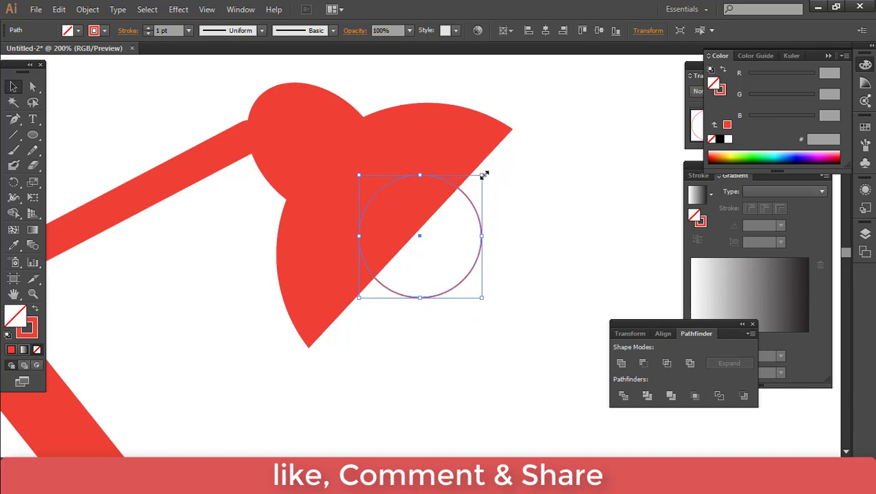
left_click_drag(483, 175, 461, 196)
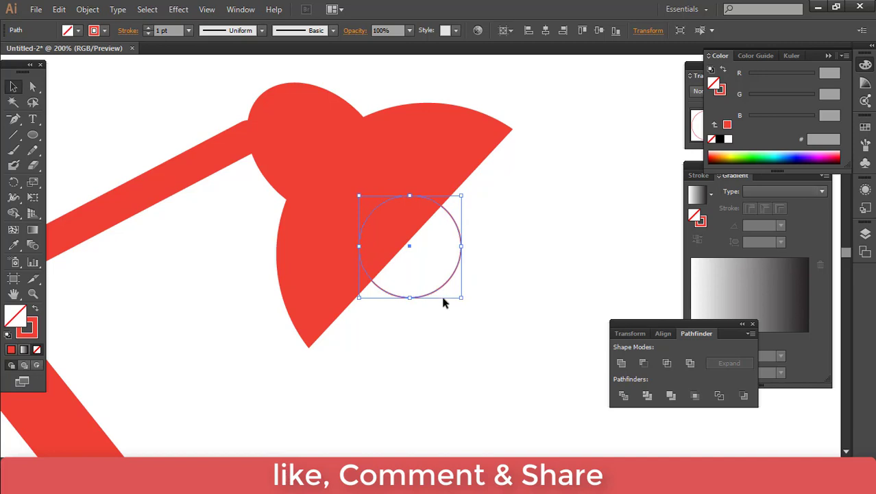
left_click_drag(442, 293, 447, 286)
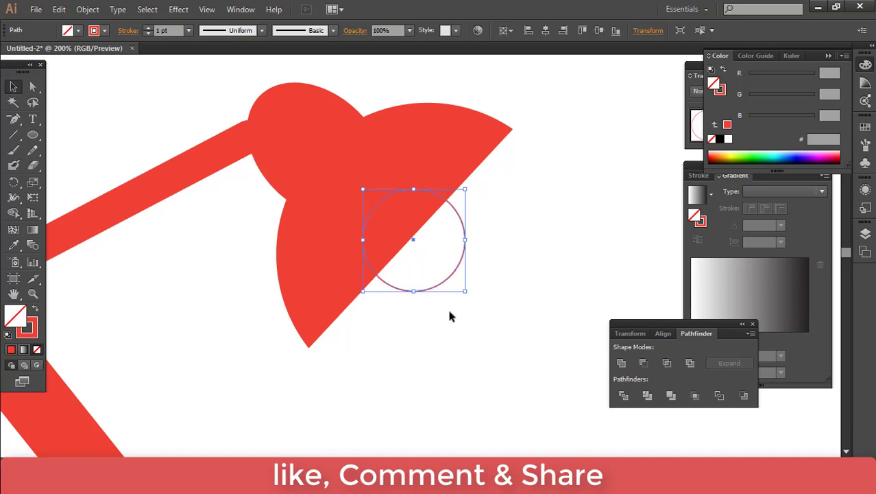
Set the bulb circle's stroke weight to 5 pt.
left_click(189, 30)
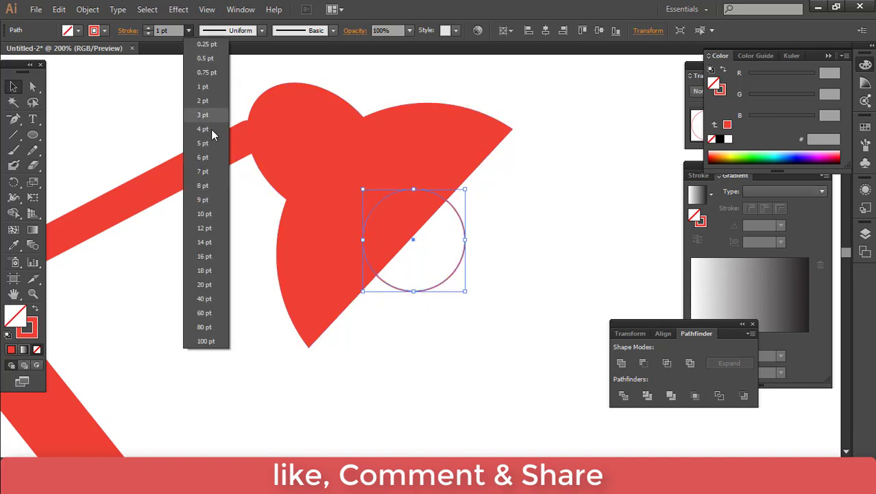
left_click(203, 143)
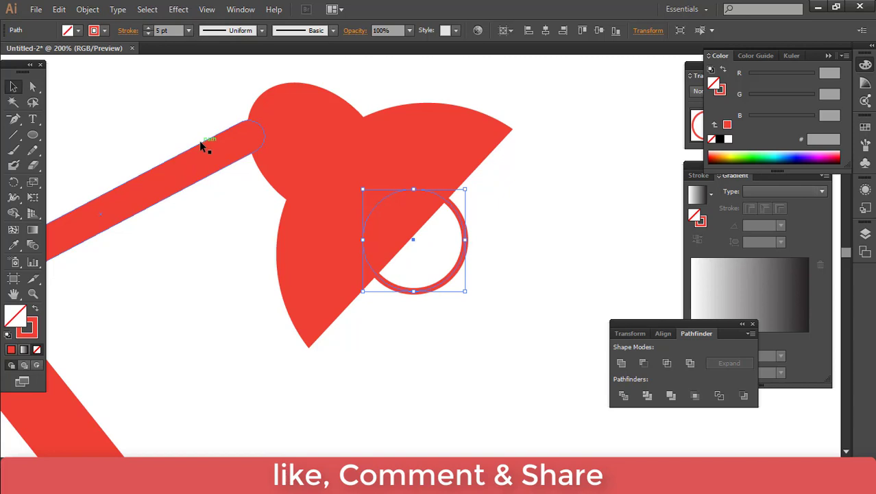
left_click(449, 336)
key("ctrl+minus")
key("ctrl+minus")
key("ctrl+minus")
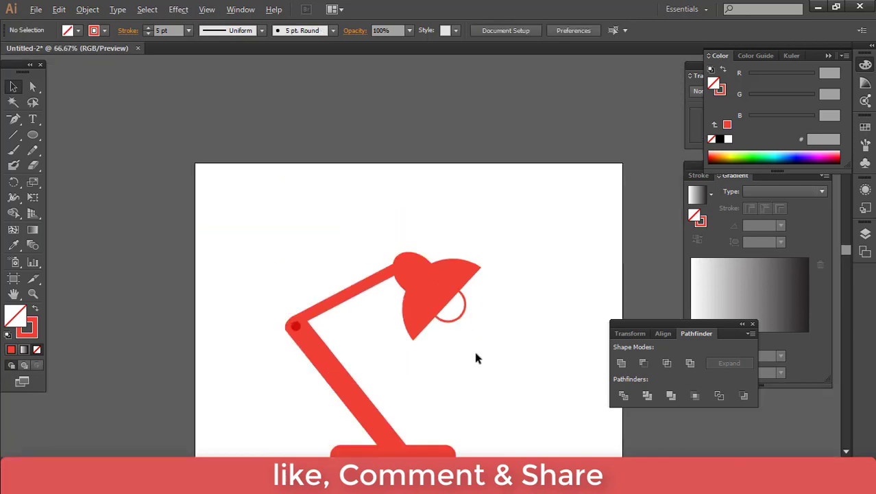
scroll(476, 353, "up", 1)
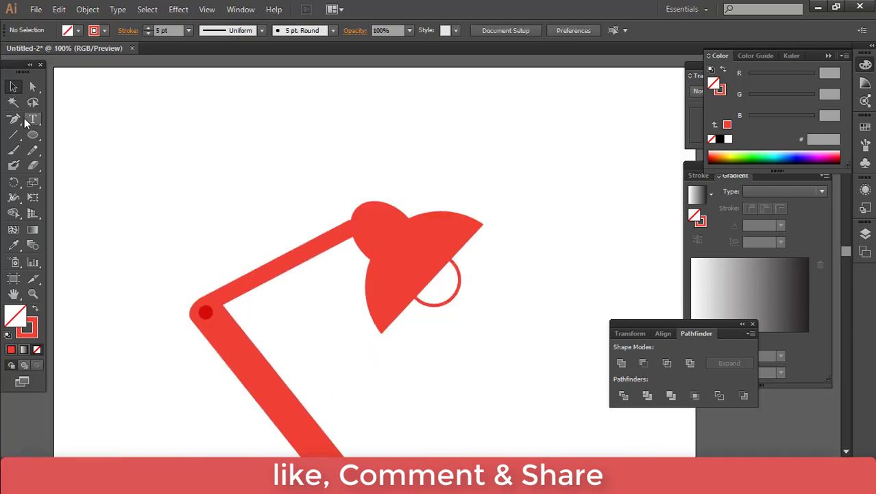
Draw the first two straight rays with the Pen tool, pointing up-right and right.
left_click_drag(14, 120, 75, 123)
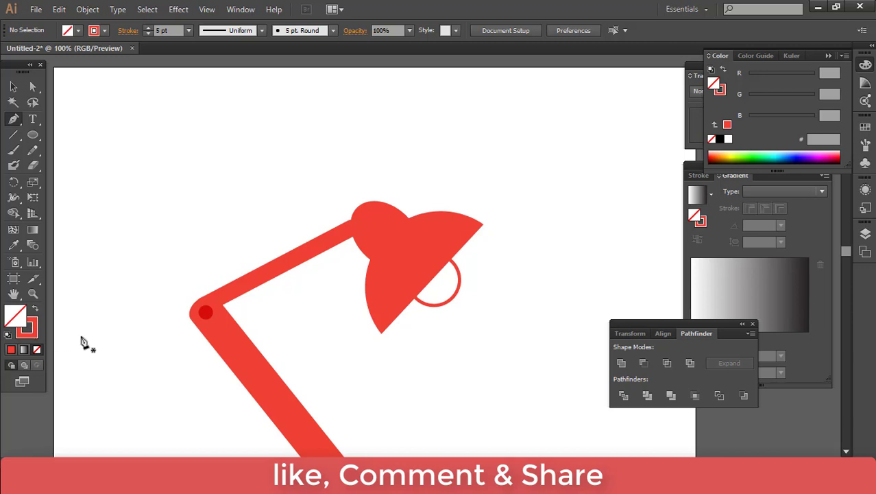
scroll(482, 309, "up", 2)
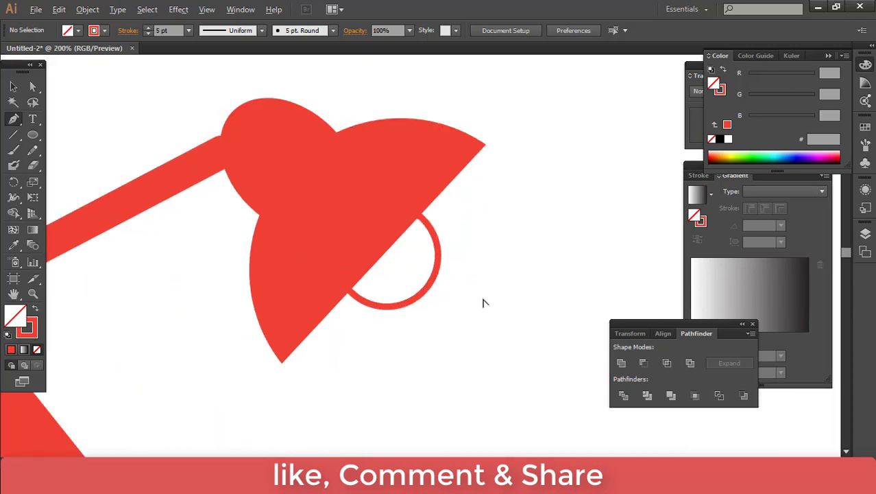
left_click(454, 229)
left_click(546, 215)
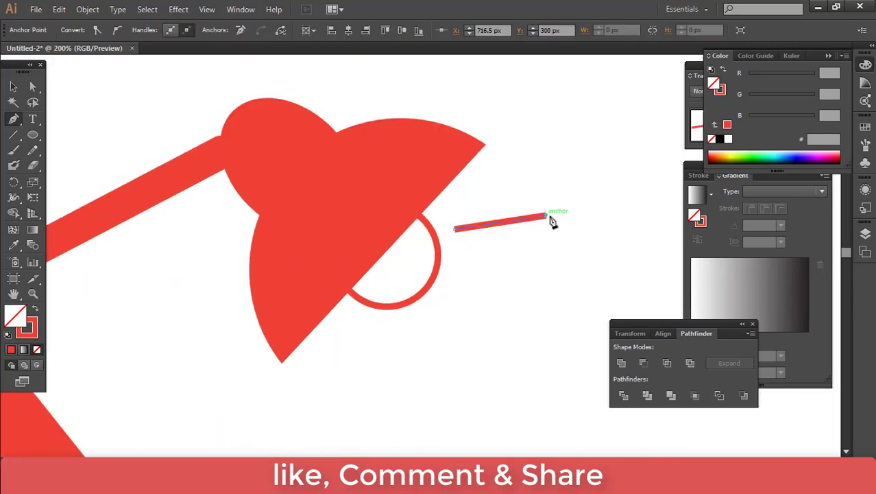
left_click(562, 225, "ctrl")
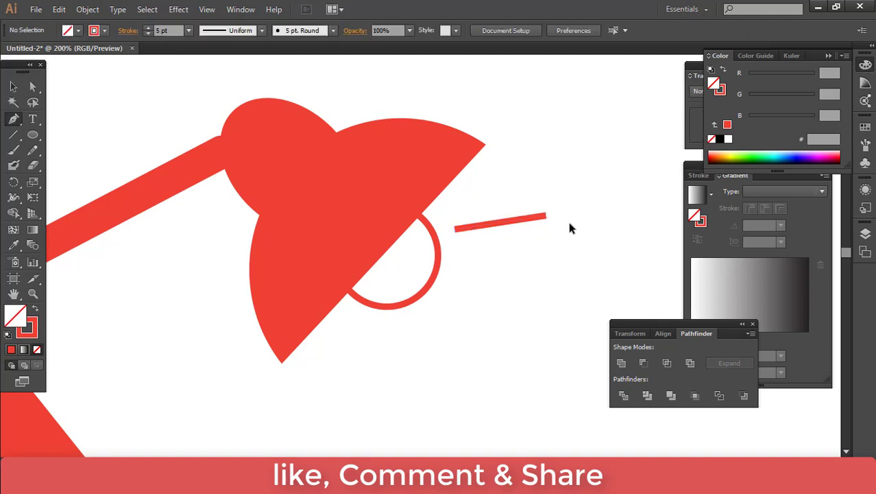
left_click(464, 262)
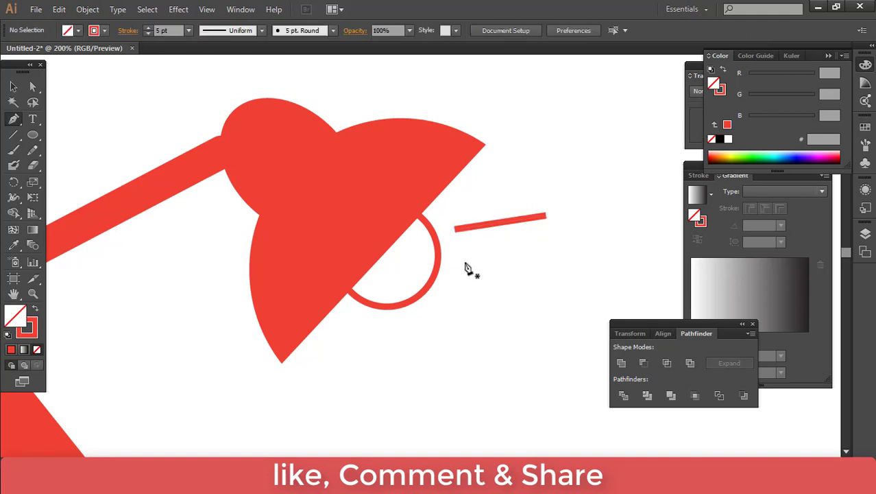
left_click(576, 267)
left_click(585, 312, "ctrl")
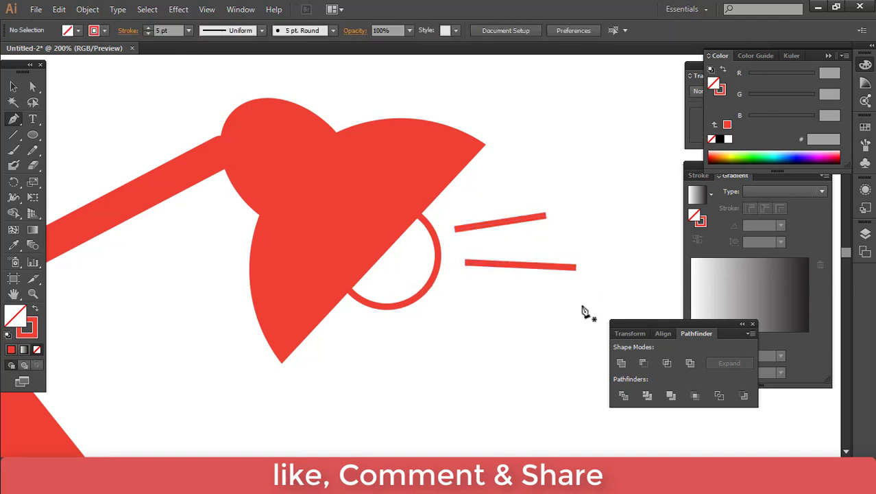
scroll(495, 289, "down", 3)
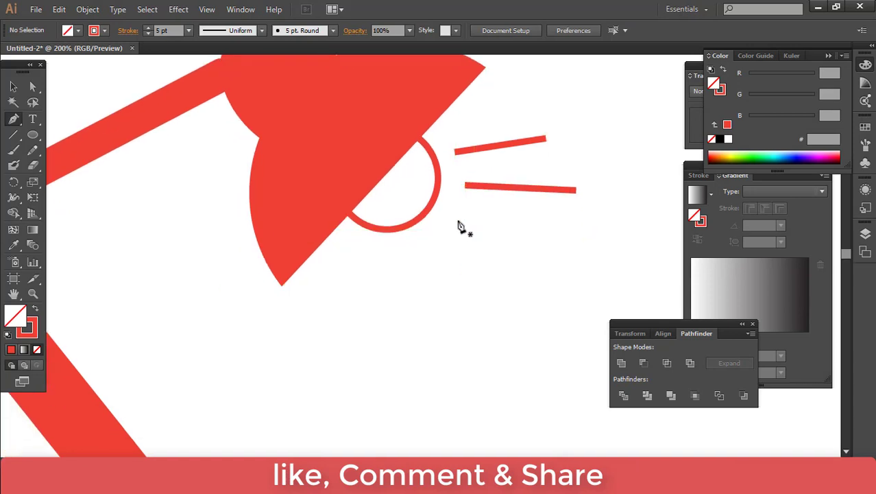
Draw three more rays slanting down-right, straight down and down-left of the bulb.
left_click(458, 220)
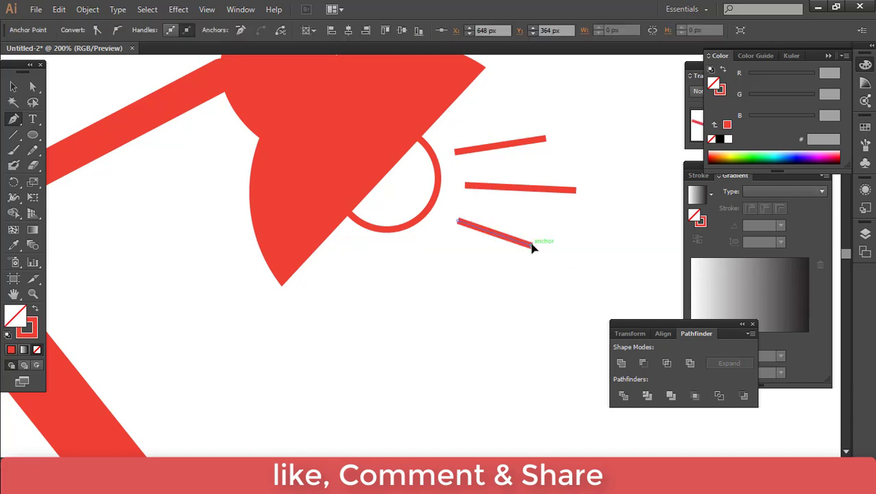
left_click(532, 246)
left_click(552, 284, "ctrl")
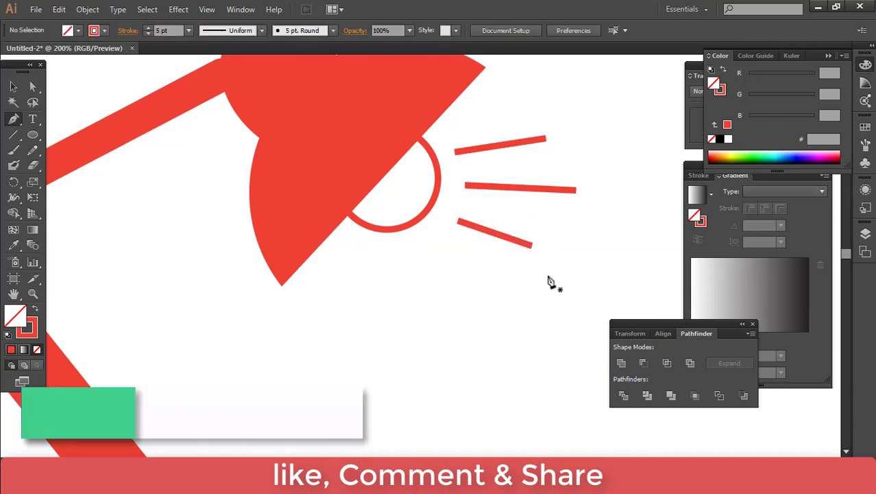
left_click(422, 249)
left_click(426, 303)
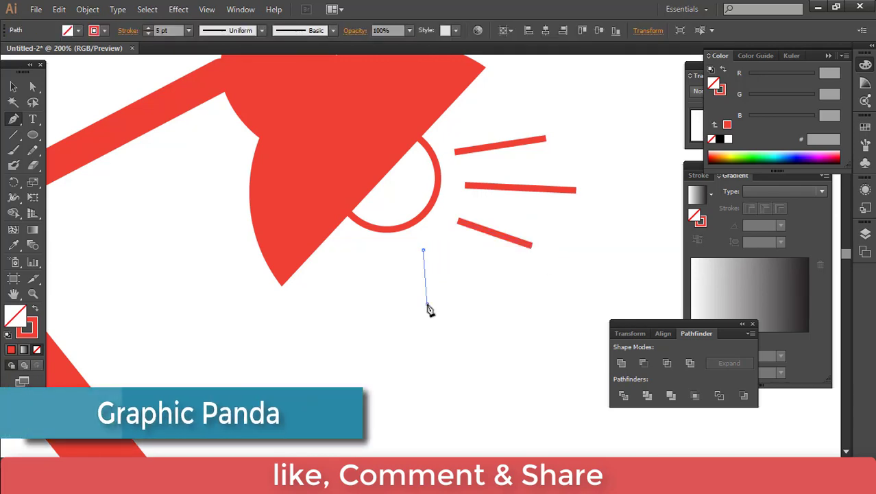
left_click(392, 348, "ctrl")
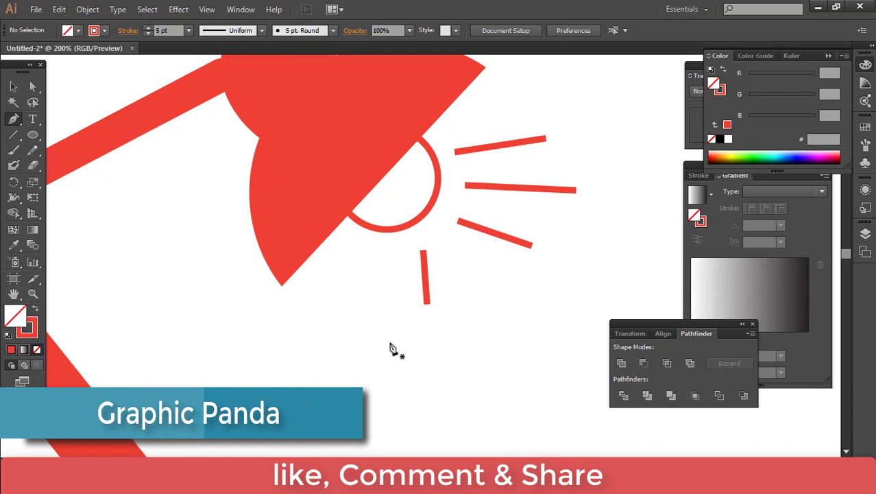
left_click(390, 254)
left_click(376, 261, "ctrl")
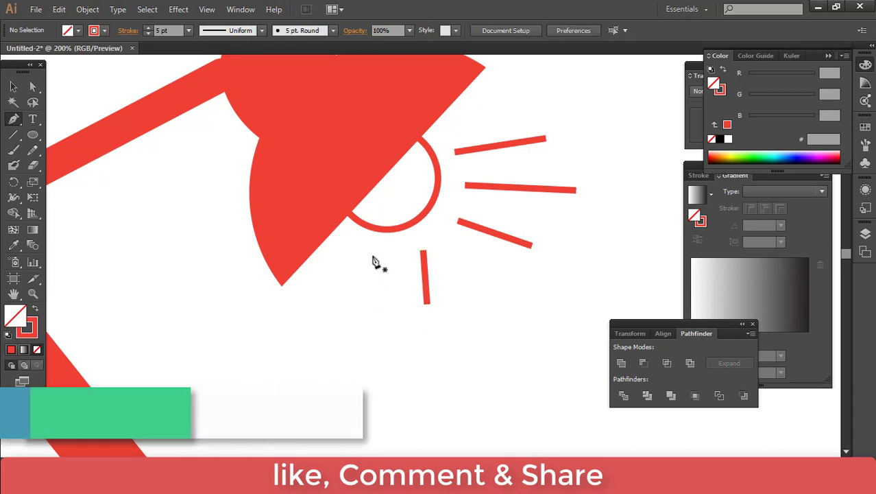
left_click(372, 245)
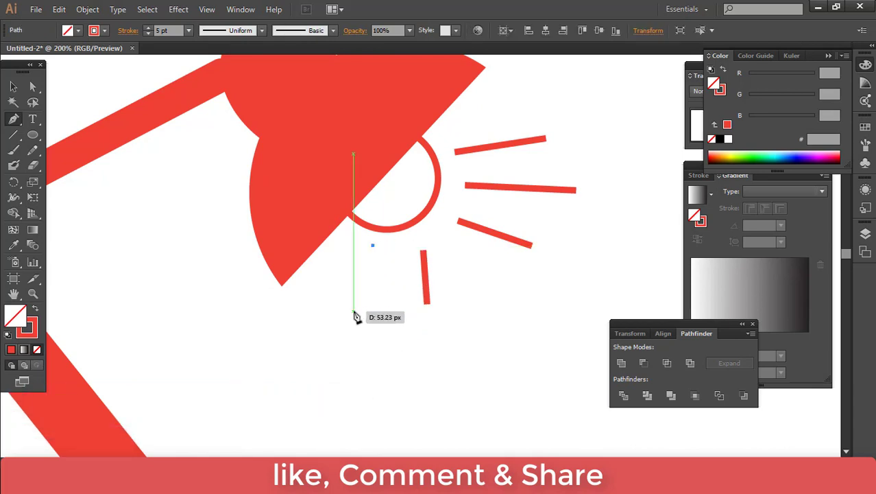
left_click(354, 310)
left_click(353, 335, "ctrl")
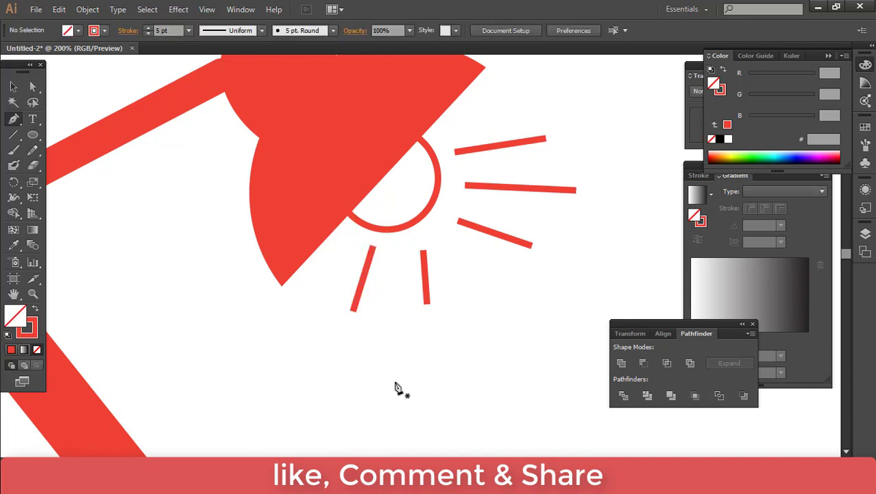
scroll(397, 385, "up", 3)
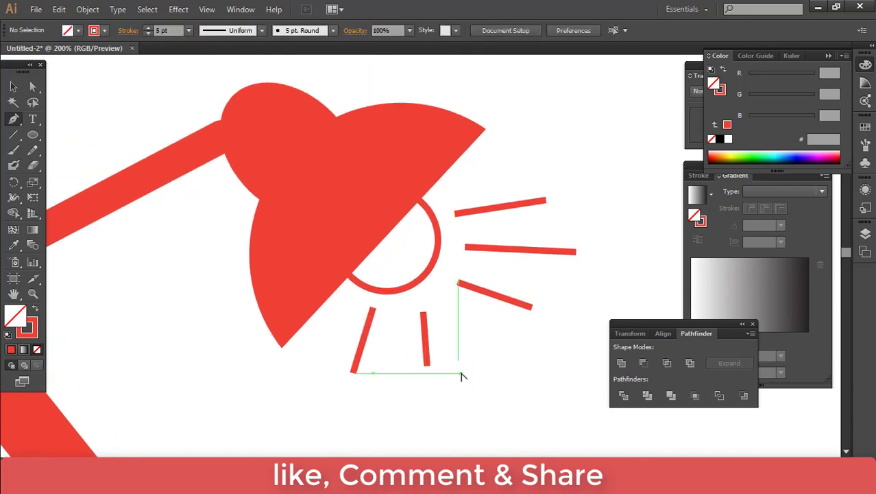
Rotate the middle ray slightly with the Selection tool.
scroll(464, 373, "down", 5)
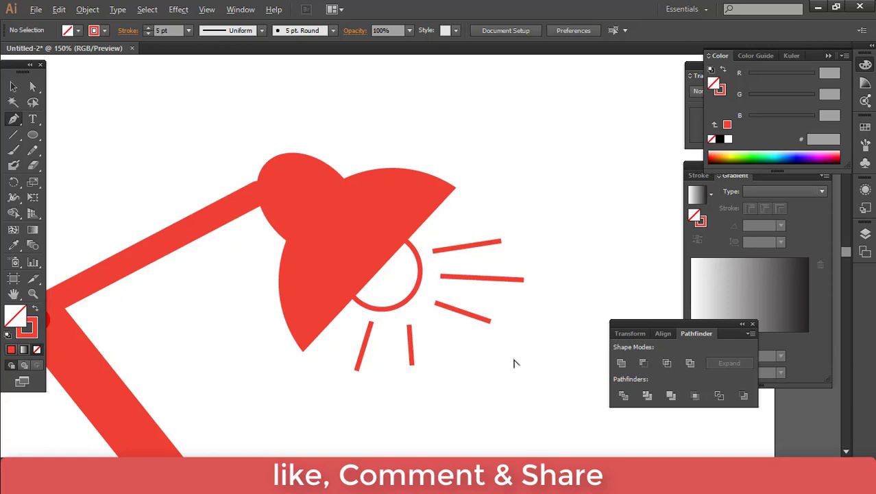
left_click(14, 86)
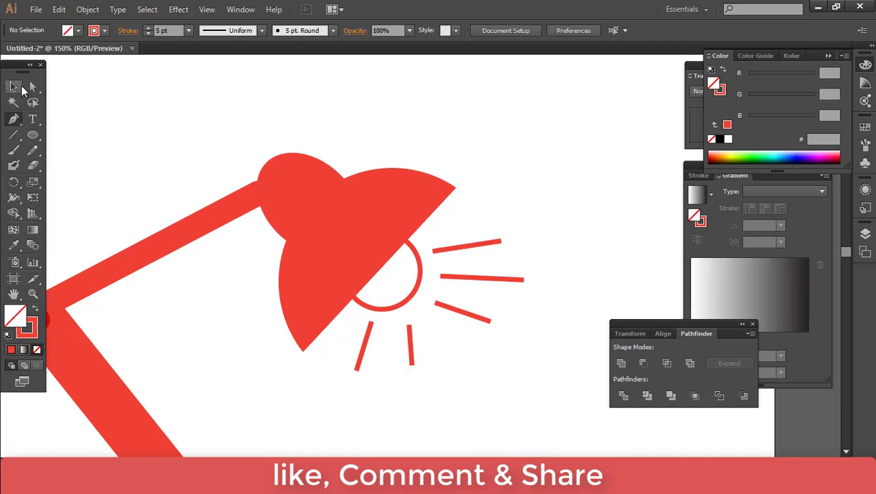
left_click(487, 245)
left_click(516, 279)
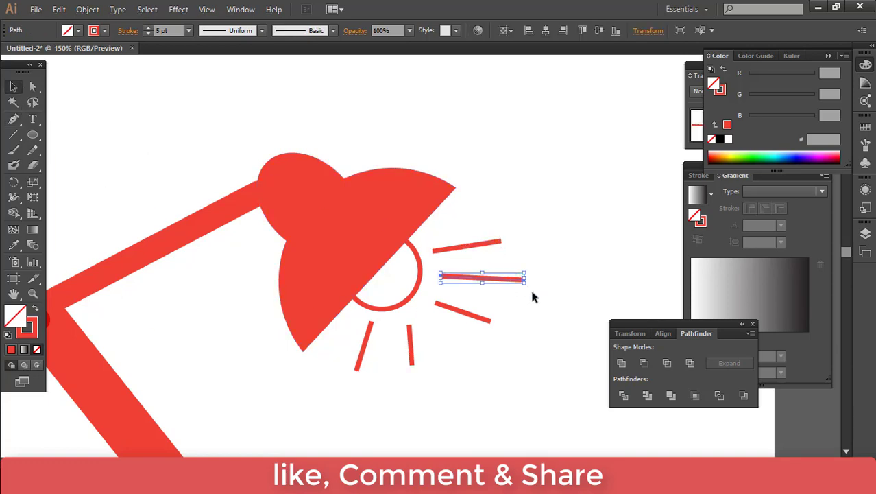
left_click_drag(528, 286, 532, 292)
left_click(461, 239)
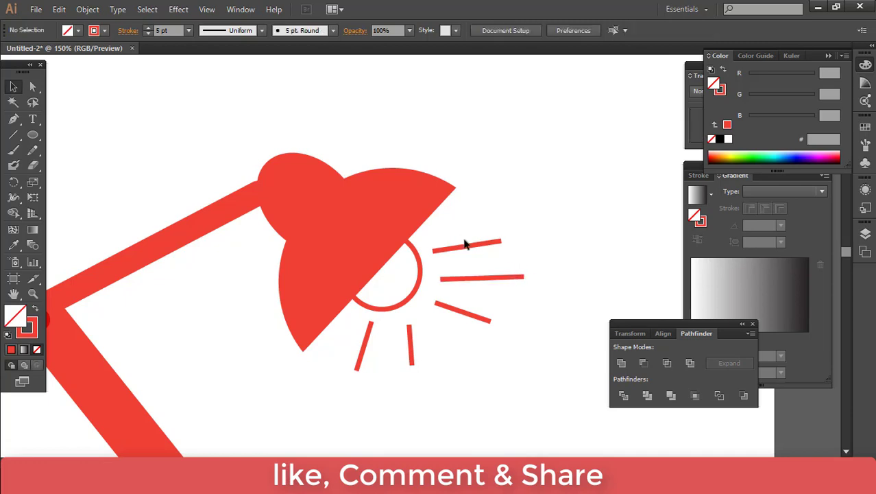
Tilt the top ray and move it up-left for an even fan.
left_click(481, 245)
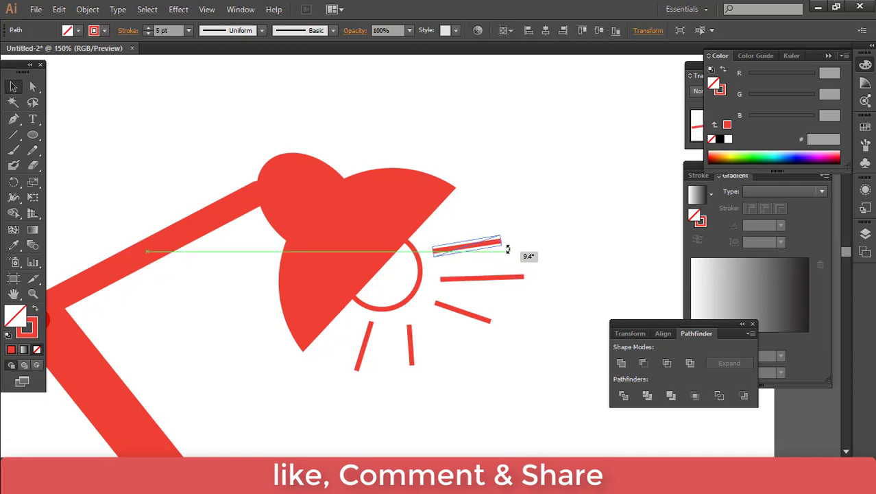
mouse_move(504, 256)
left_mouse_down()
mouse_move(505, 249)
mouse_move(465, 240)
mouse_move(460, 226)
left_mouse_up()
mouse_move(480, 278)
left_mouse_down()
mouse_move(478, 266)
mouse_move(480, 278)
left_mouse_up()
left_click(477, 282)
left_click(528, 322)
scroll(520, 311, "down", 1)
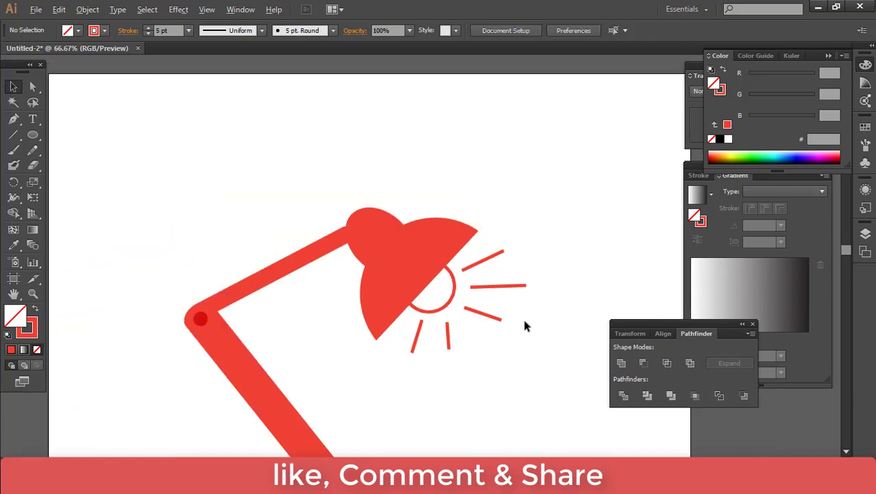
scroll(523, 316, "down", 3)
scroll(522, 329, "up", 1)
scroll(520, 337, "up", 2)
scroll(519, 343, "up", 2)
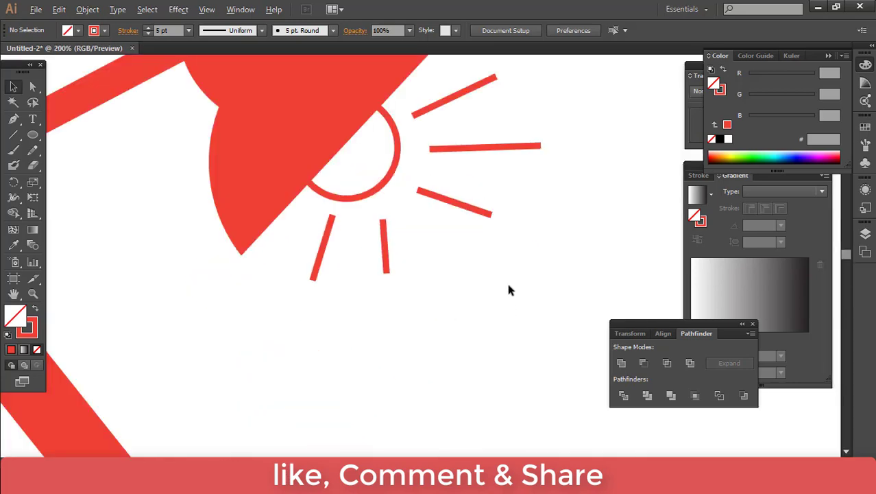
scroll(512, 278, "up", 1)
scroll(473, 220, "up", 1)
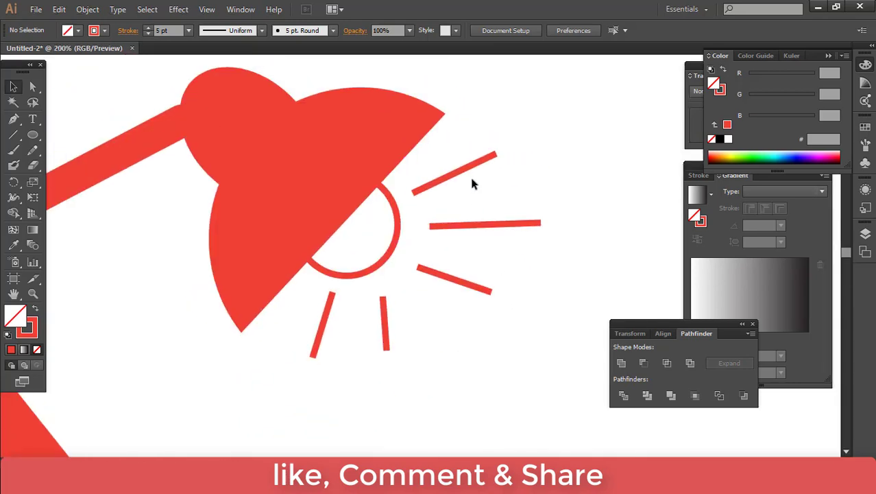
Apply the pinched variable width profile to all five selected light rays.
left_click(467, 173)
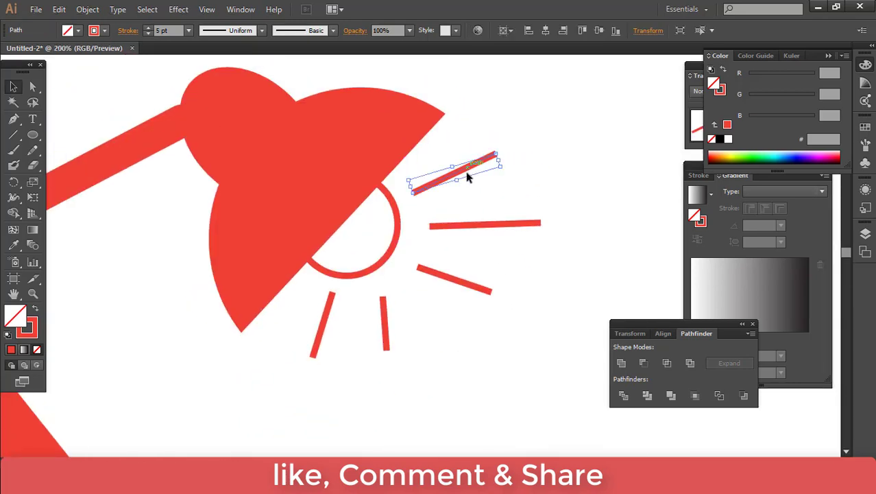
left_click(485, 224, "shift")
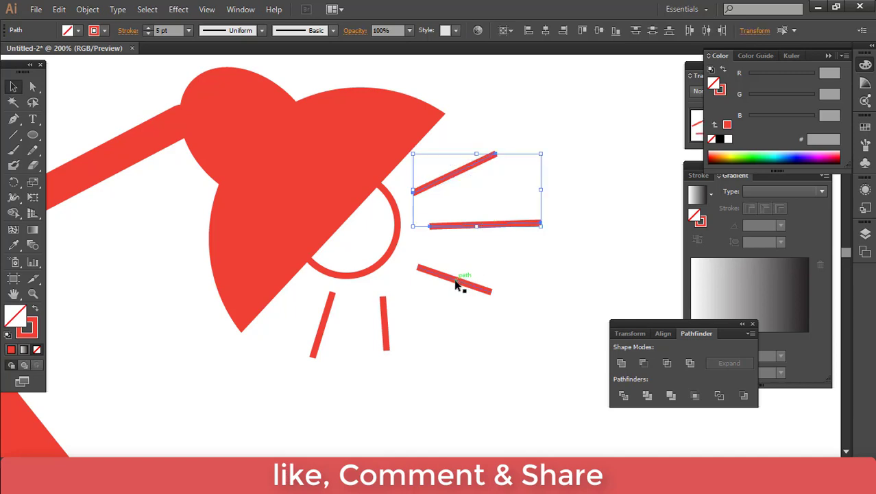
left_click(458, 281, "shift")
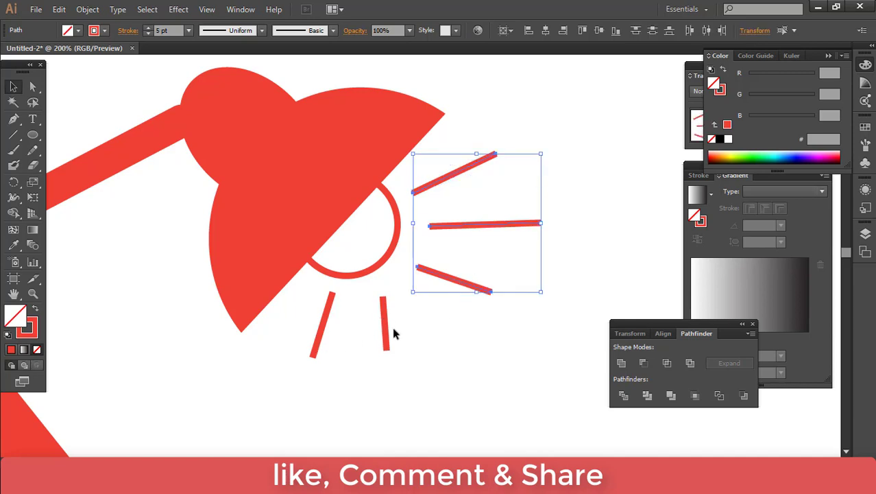
left_click(386, 328, "shift")
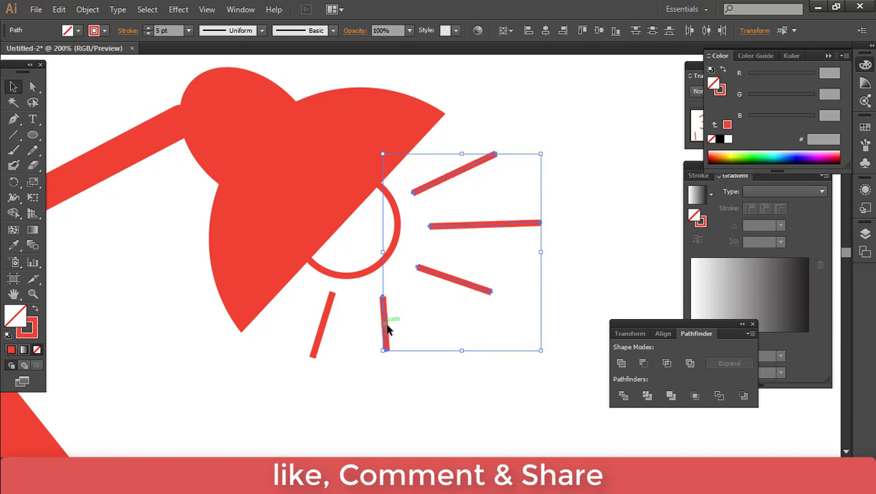
left_click(326, 322, "shift")
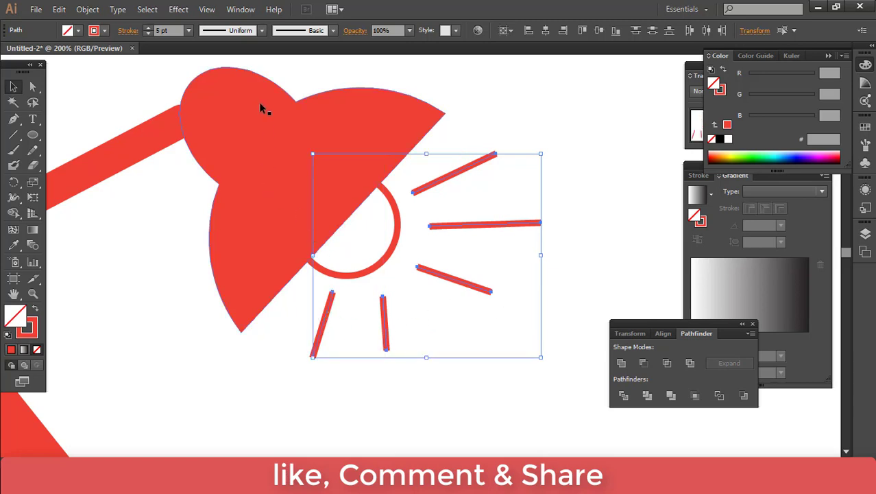
left_click(262, 30)
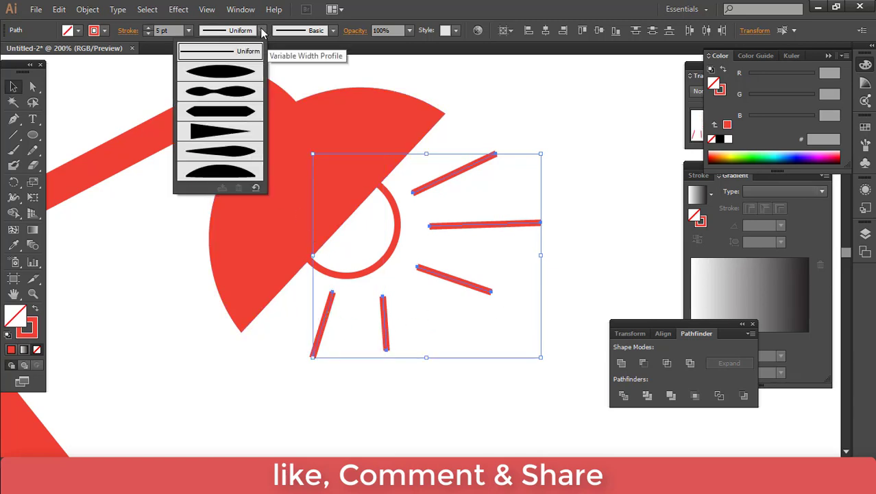
left_click(217, 72)
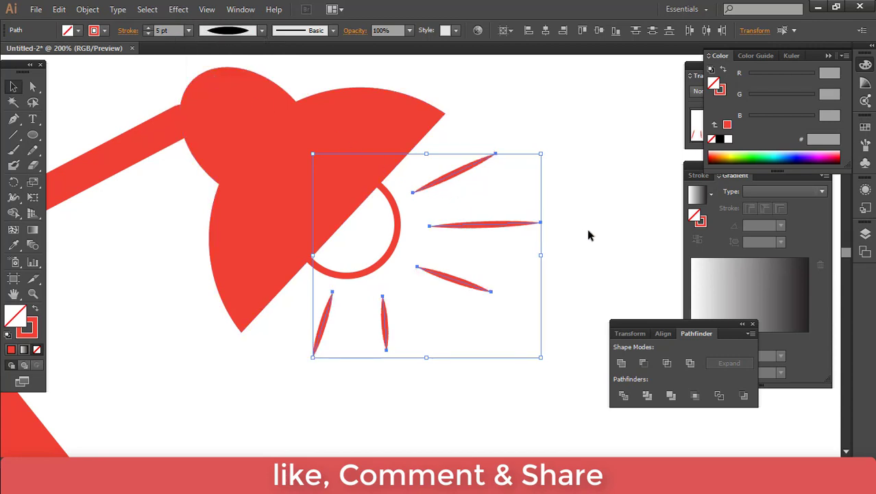
left_click(263, 31)
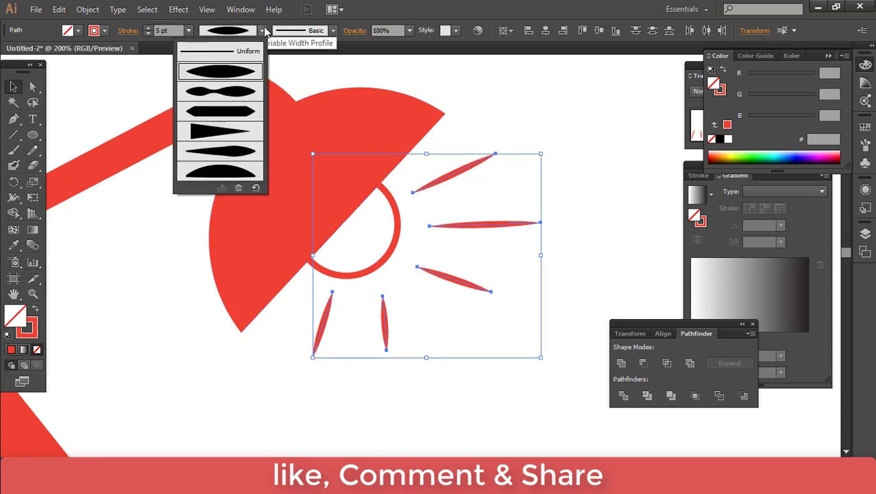
left_click(241, 92)
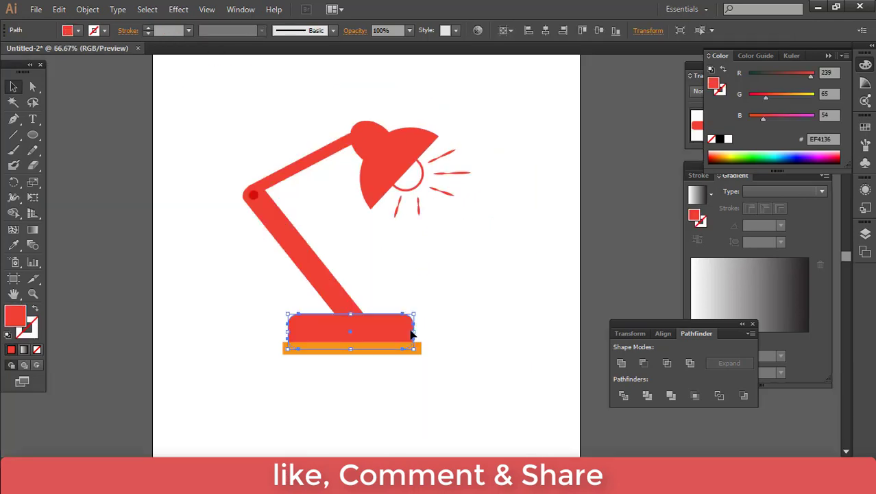
Narrow the red lamp base from both its right and left sides.
left_click_drag(413, 332, 406, 332)
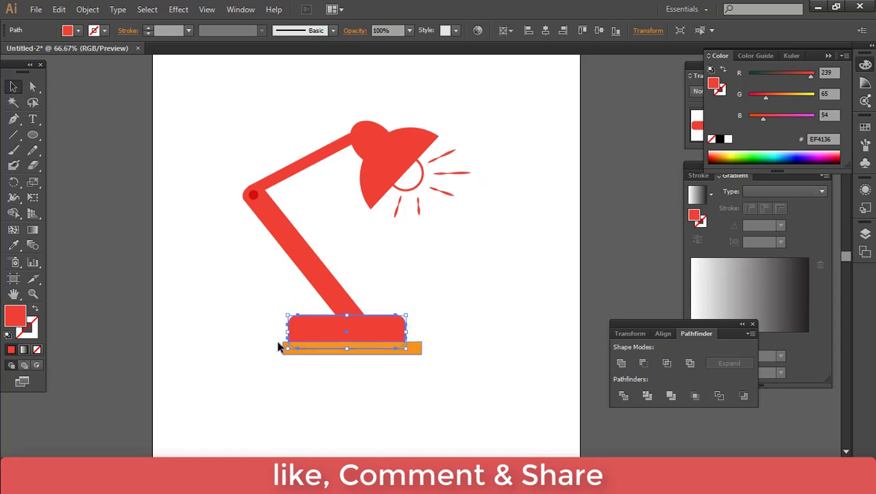
left_click_drag(288, 332, 305, 335)
left_click(463, 314)
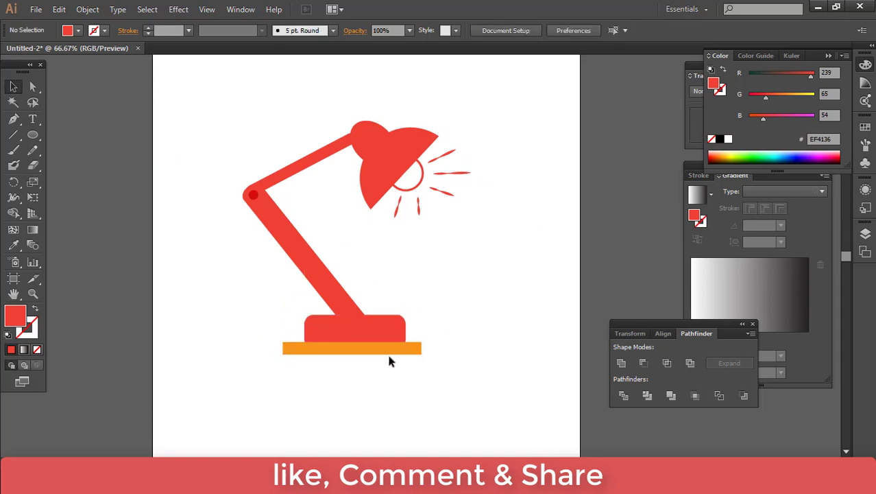
Nudge the orange plinth right and narrow it to sit centred under the base.
left_click(375, 350)
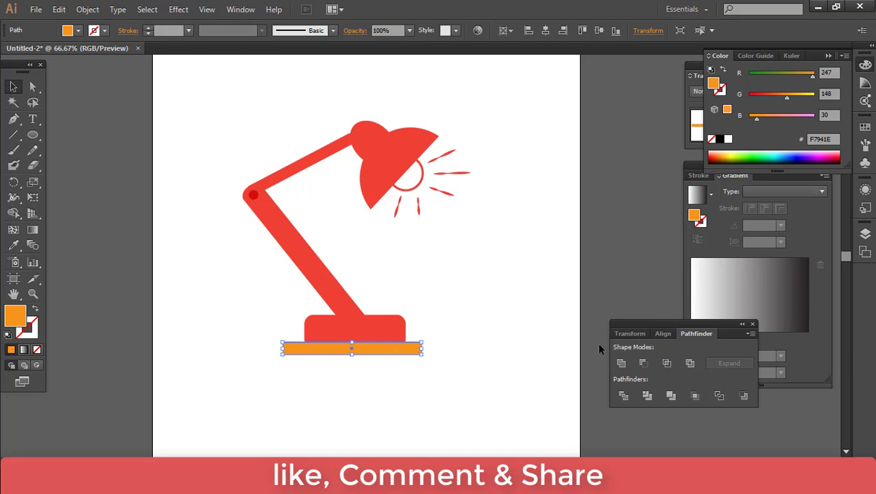
key("Right")
key("Right")
key("Right")
key("Right")
key("Right")
key("Right")
left_click_drag(425, 349, 413, 350)
key("Right")
key("Right")
key("Right")
key("Right")
key("Right")
key("Right")
key("Right")
key("Right")
left_click(439, 281)
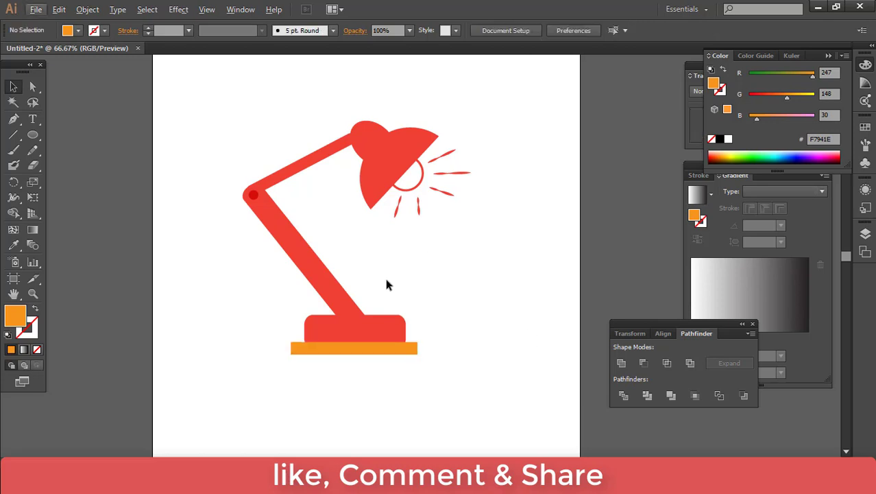
Duplicate the orange plinth bar and move the copy onto the lamp head.
mouse_move(357, 351)
left_mouse_down()
mouse_move(506, 255)
mouse_move(499, 220)
left_mouse_up()
left_click(494, 261)
scroll(492, 262, "up", 1)
scroll(492, 262, "up", 1)
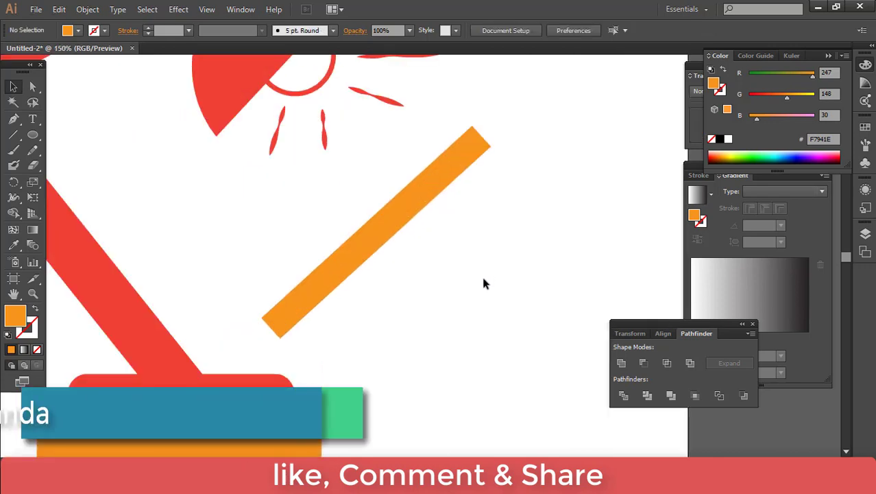
scroll(484, 284, "down", 1)
scroll(489, 288, "down", 1)
mouse_move(437, 277)
left_mouse_down()
mouse_move(413, 186)
mouse_move(421, 216)
left_mouse_up()
scroll(442, 169, "up", 2)
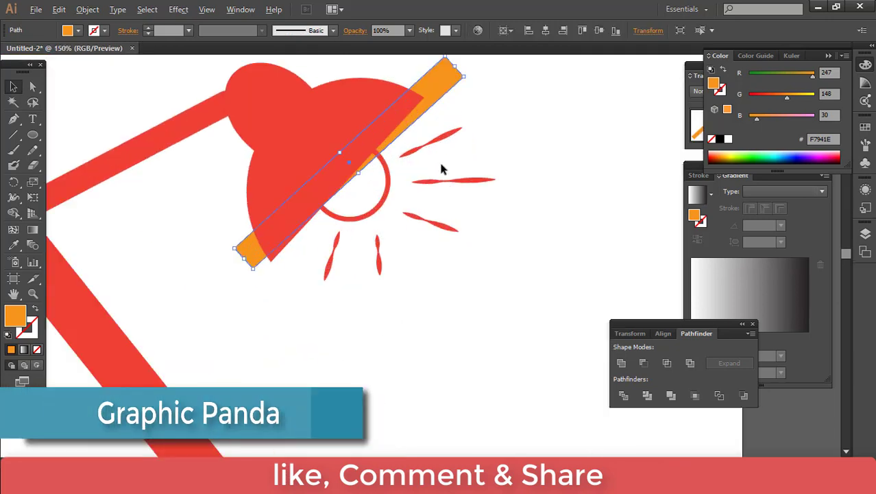
scroll(474, 168, "down", 1)
Bring the orange bar in front of the shade and rotate it about 44°.
left_click(466, 122)
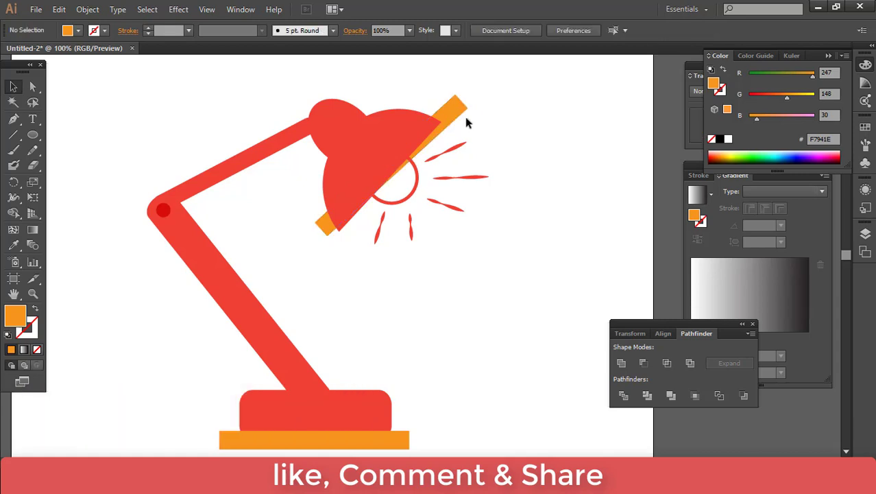
left_click(458, 117)
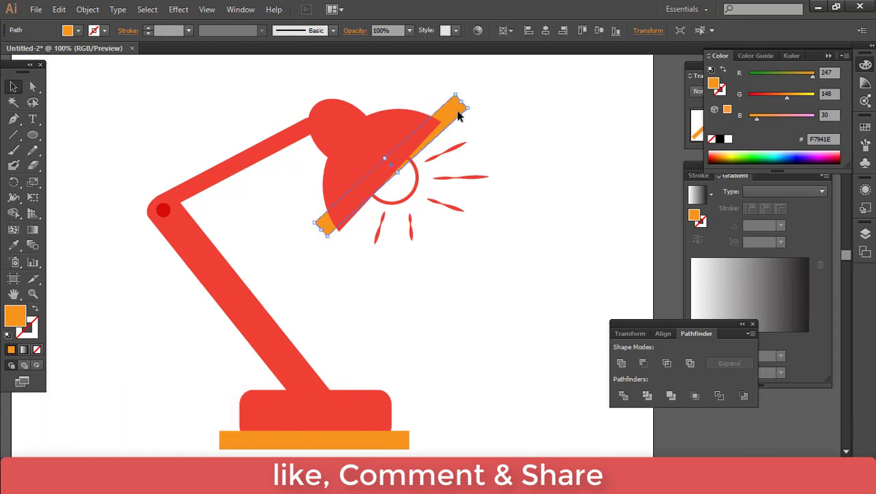
right_click(458, 117)
mouse_move(494, 294)
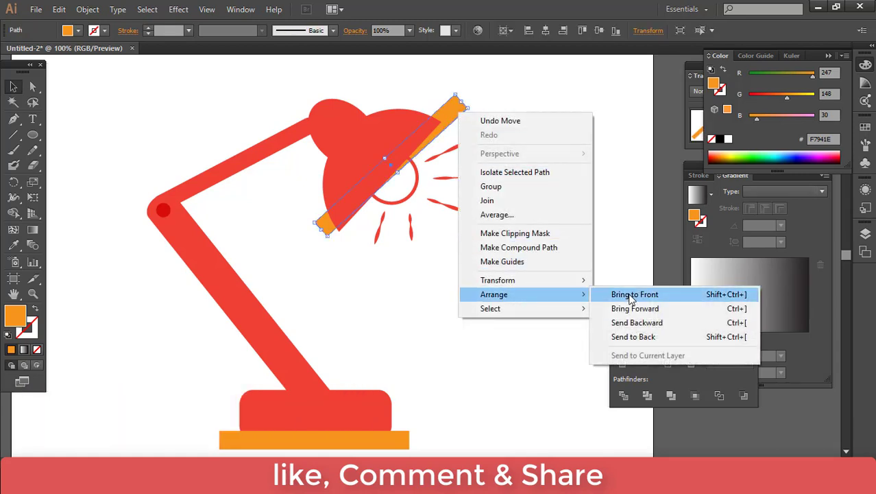
left_click(632, 295)
left_click(521, 166)
left_click(454, 118)
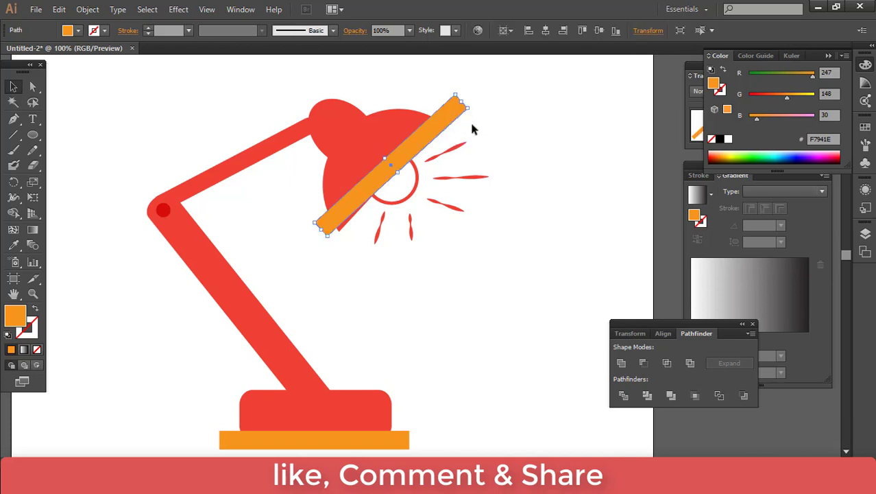
left_click_drag(470, 109, 469, 109)
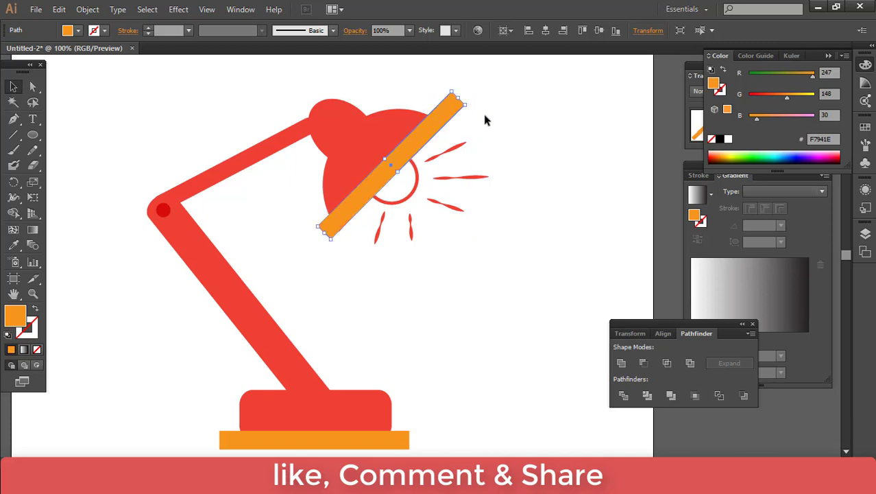
left_click(483, 111)
Trim the orange bar's overhanging ends with Shape Builder, leaving a rim on the shade.
left_click(381, 125)
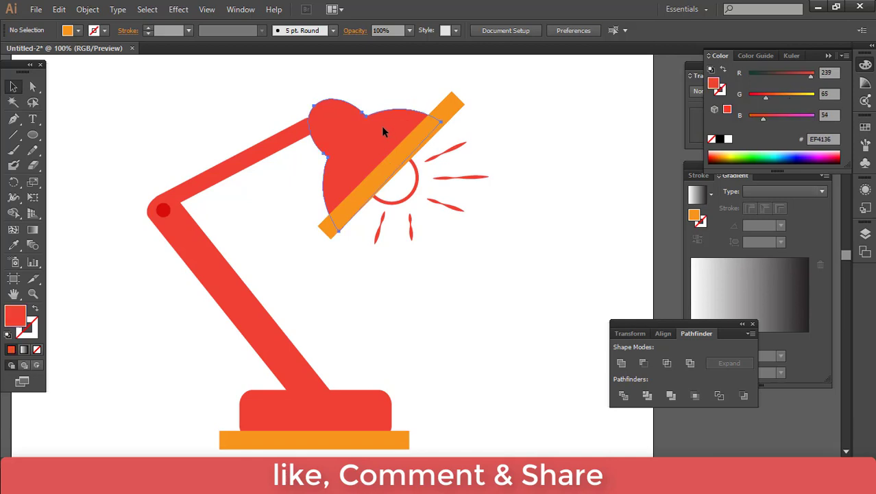
left_click(446, 113, "shift")
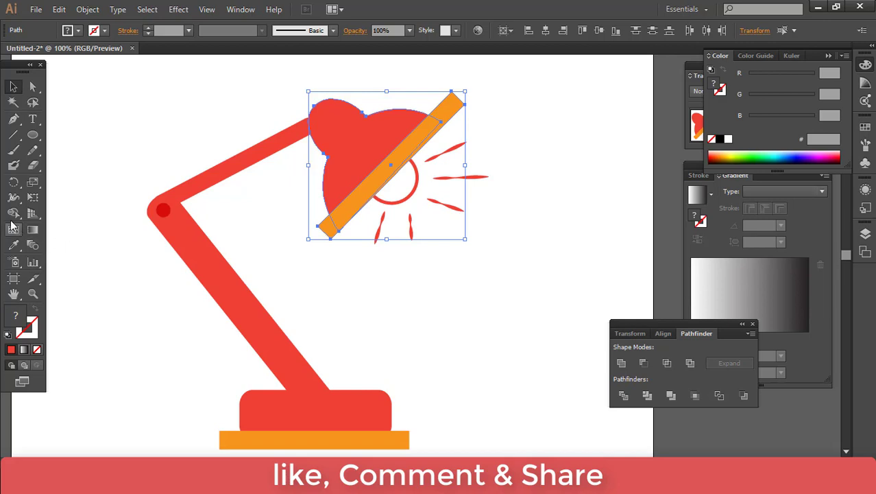
left_click(12, 215)
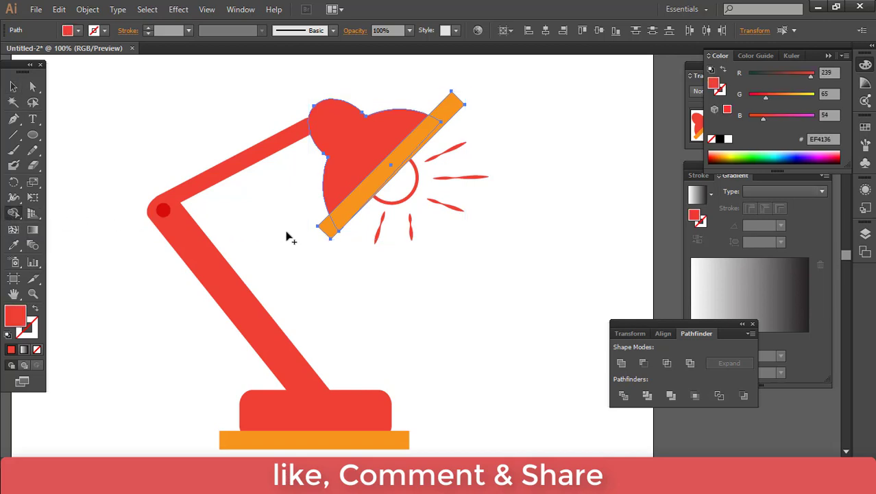
left_click(327, 230, "alt")
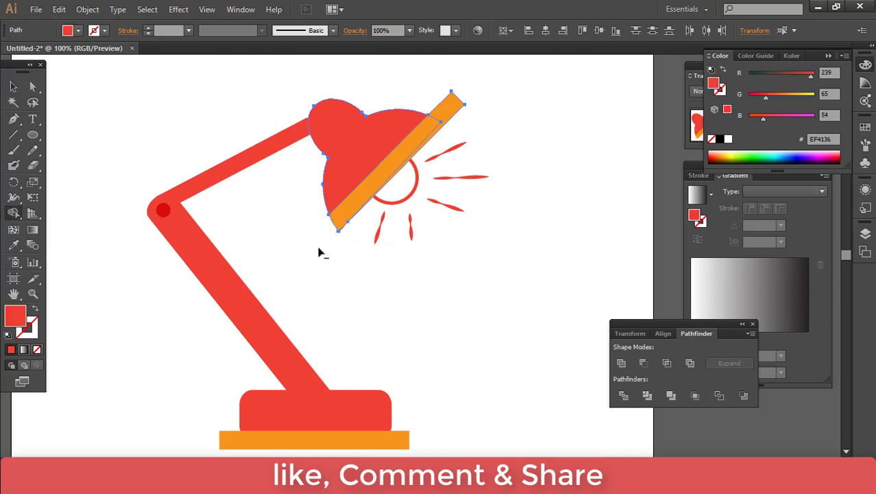
left_click(456, 107, "alt")
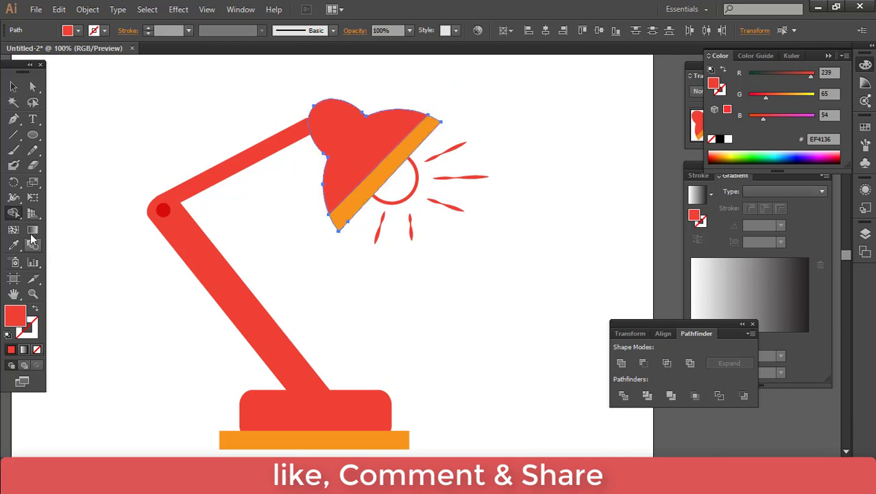
left_click(13, 86)
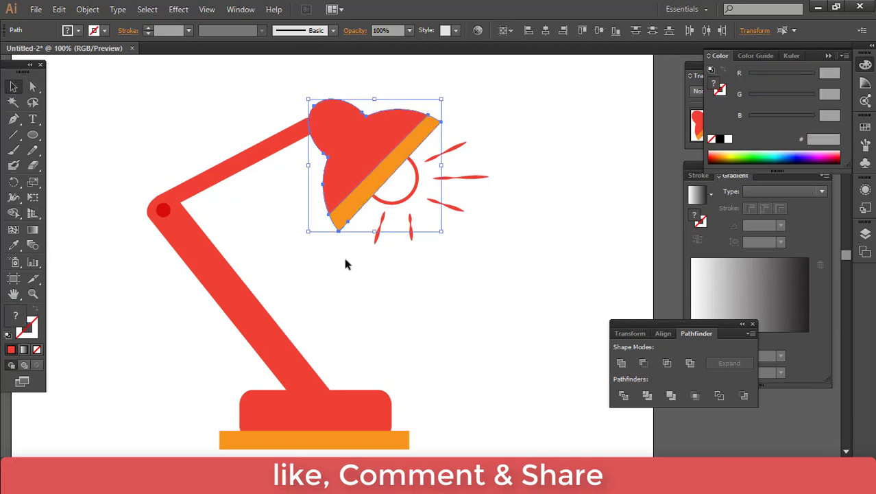
left_click(428, 275)
key("ctrl+minus")
key("ctrl+minus")
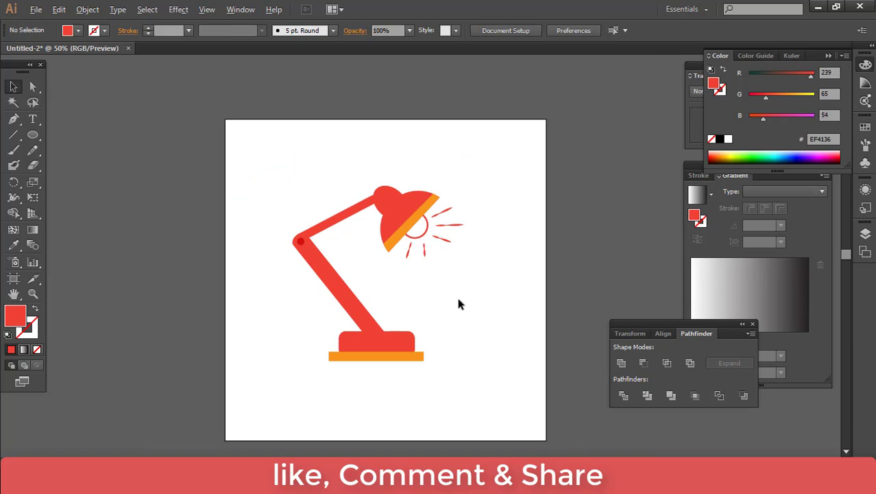